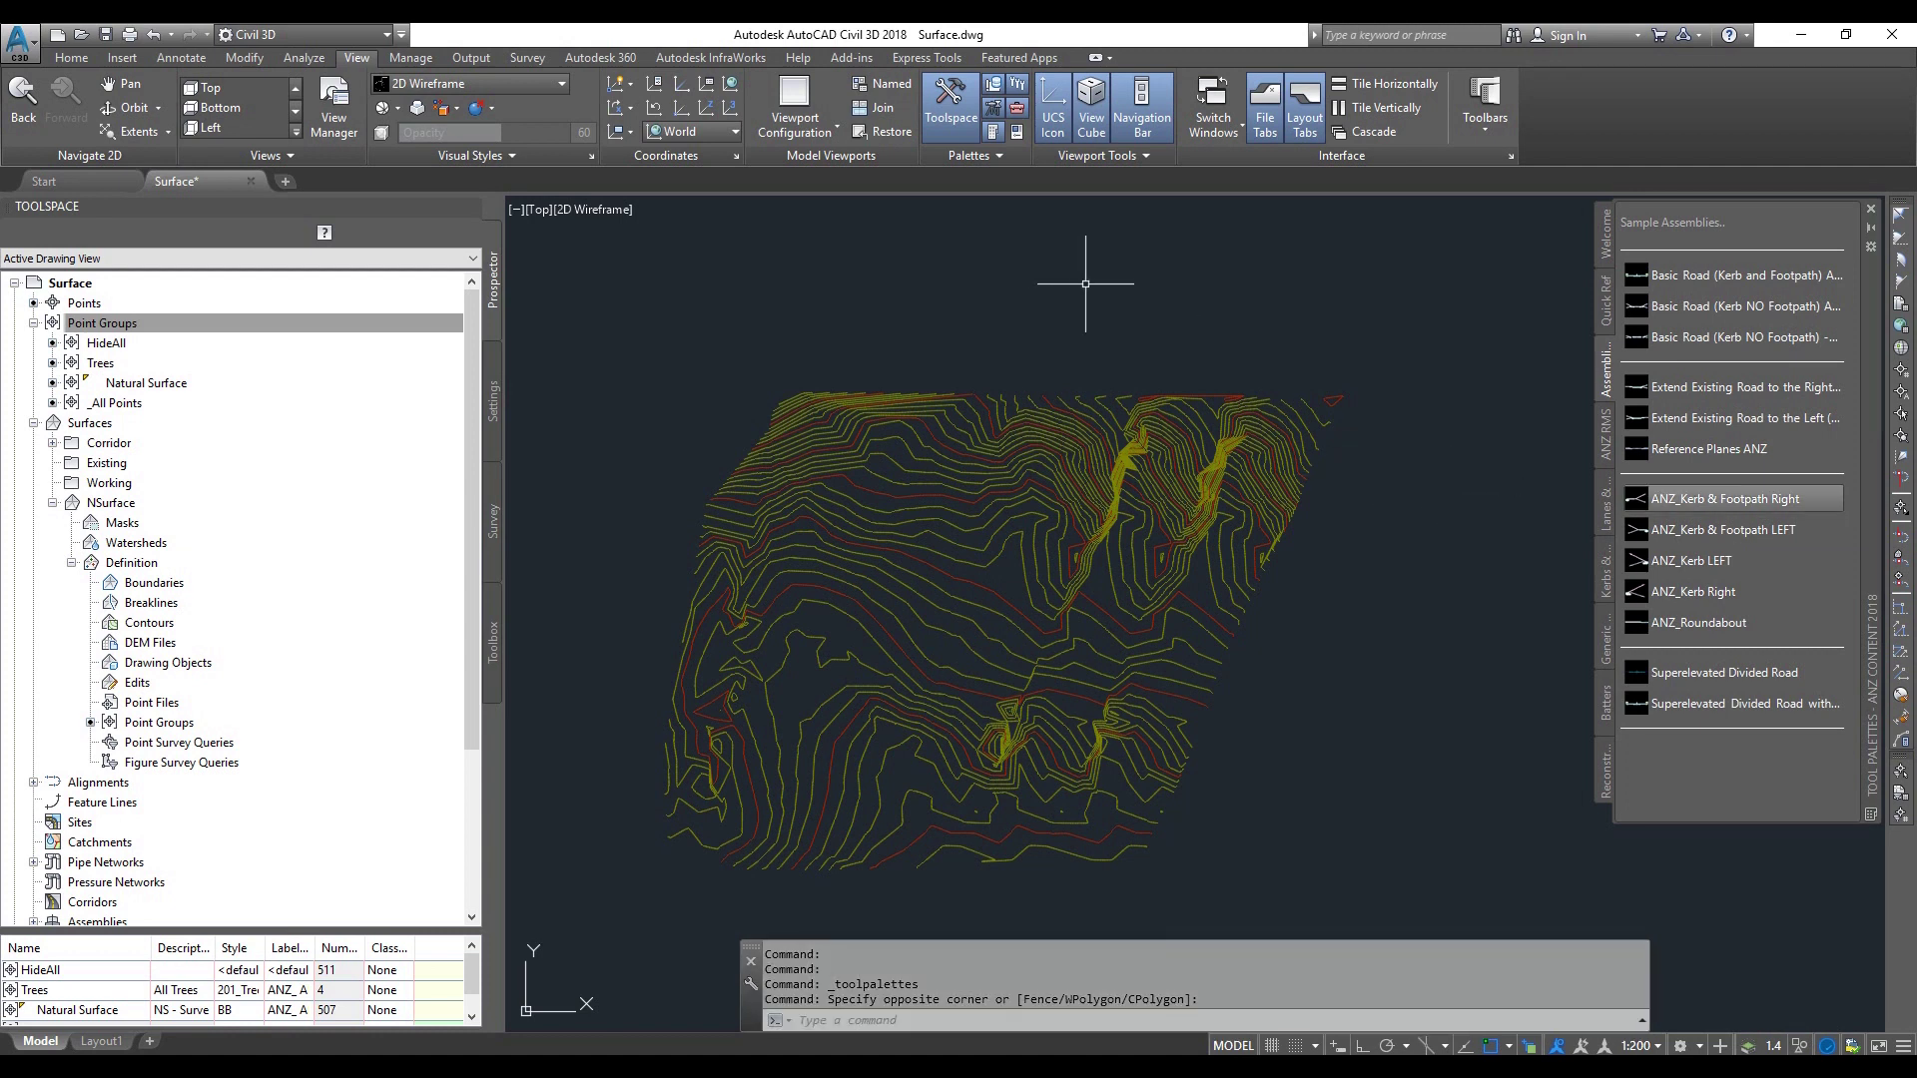
# Step: Pan the contour surface left and open the Assembly dropdown on the Home tab
pyautogui.moveTo(1349, 377); pyautogui.dragTo(1190, 322, button='middle')
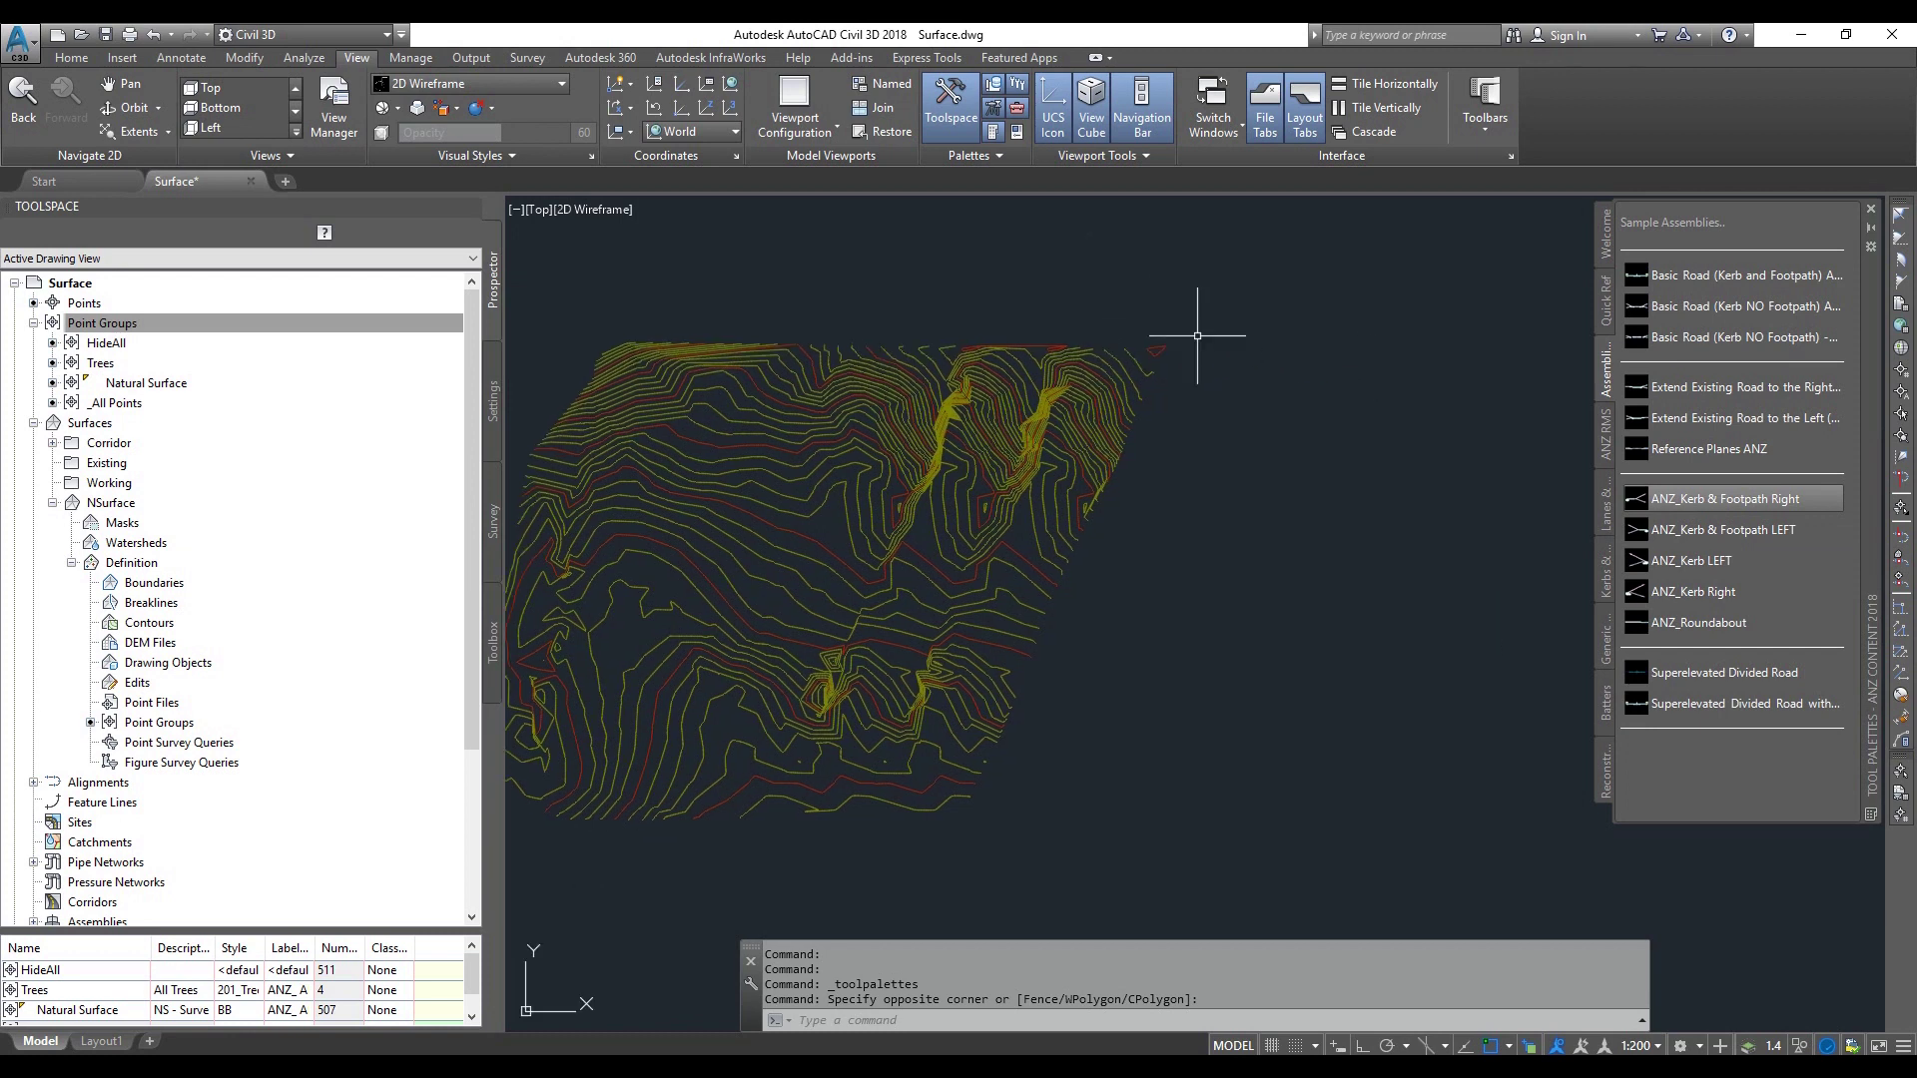
pyautogui.click(71, 57)
pyautogui.click(518, 112)
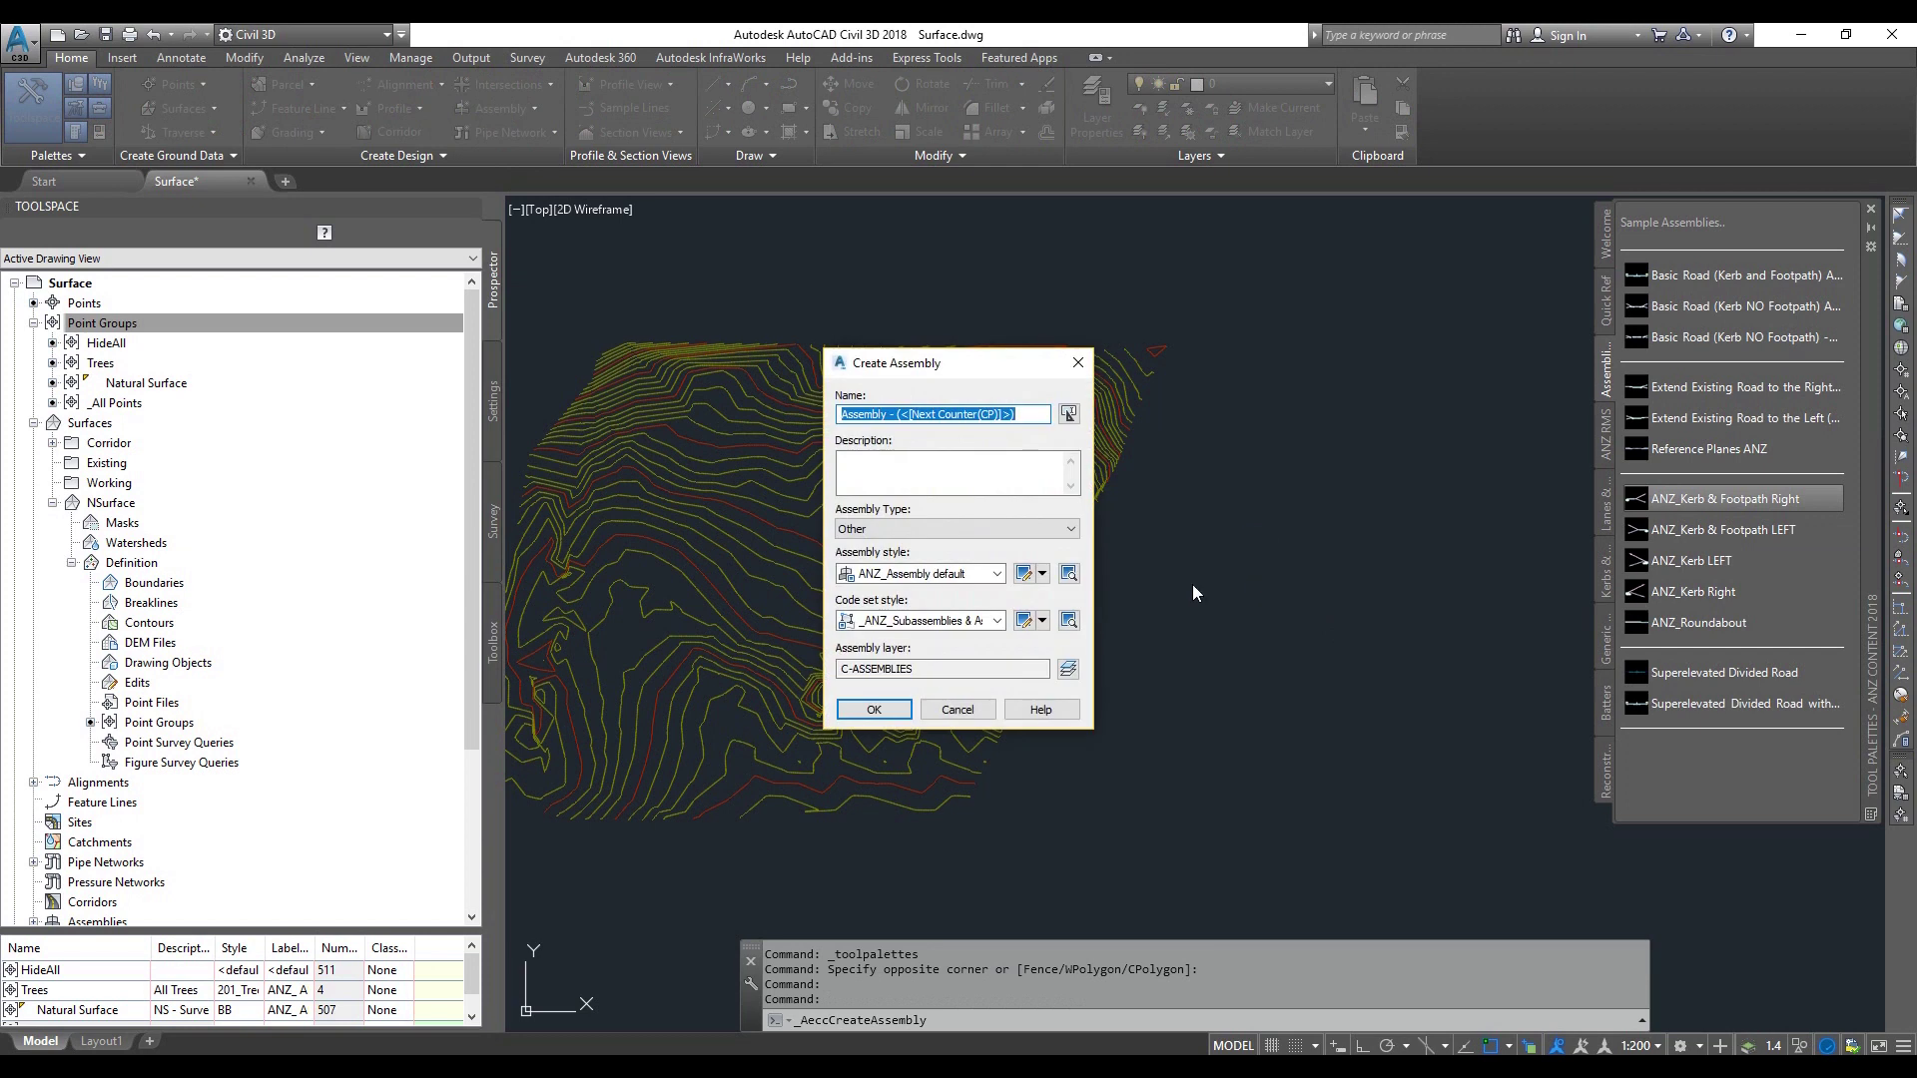
# Step: Create a default assembly with its baseline in empty space, then close Tool Palettes
pyautogui.click(880, 709)
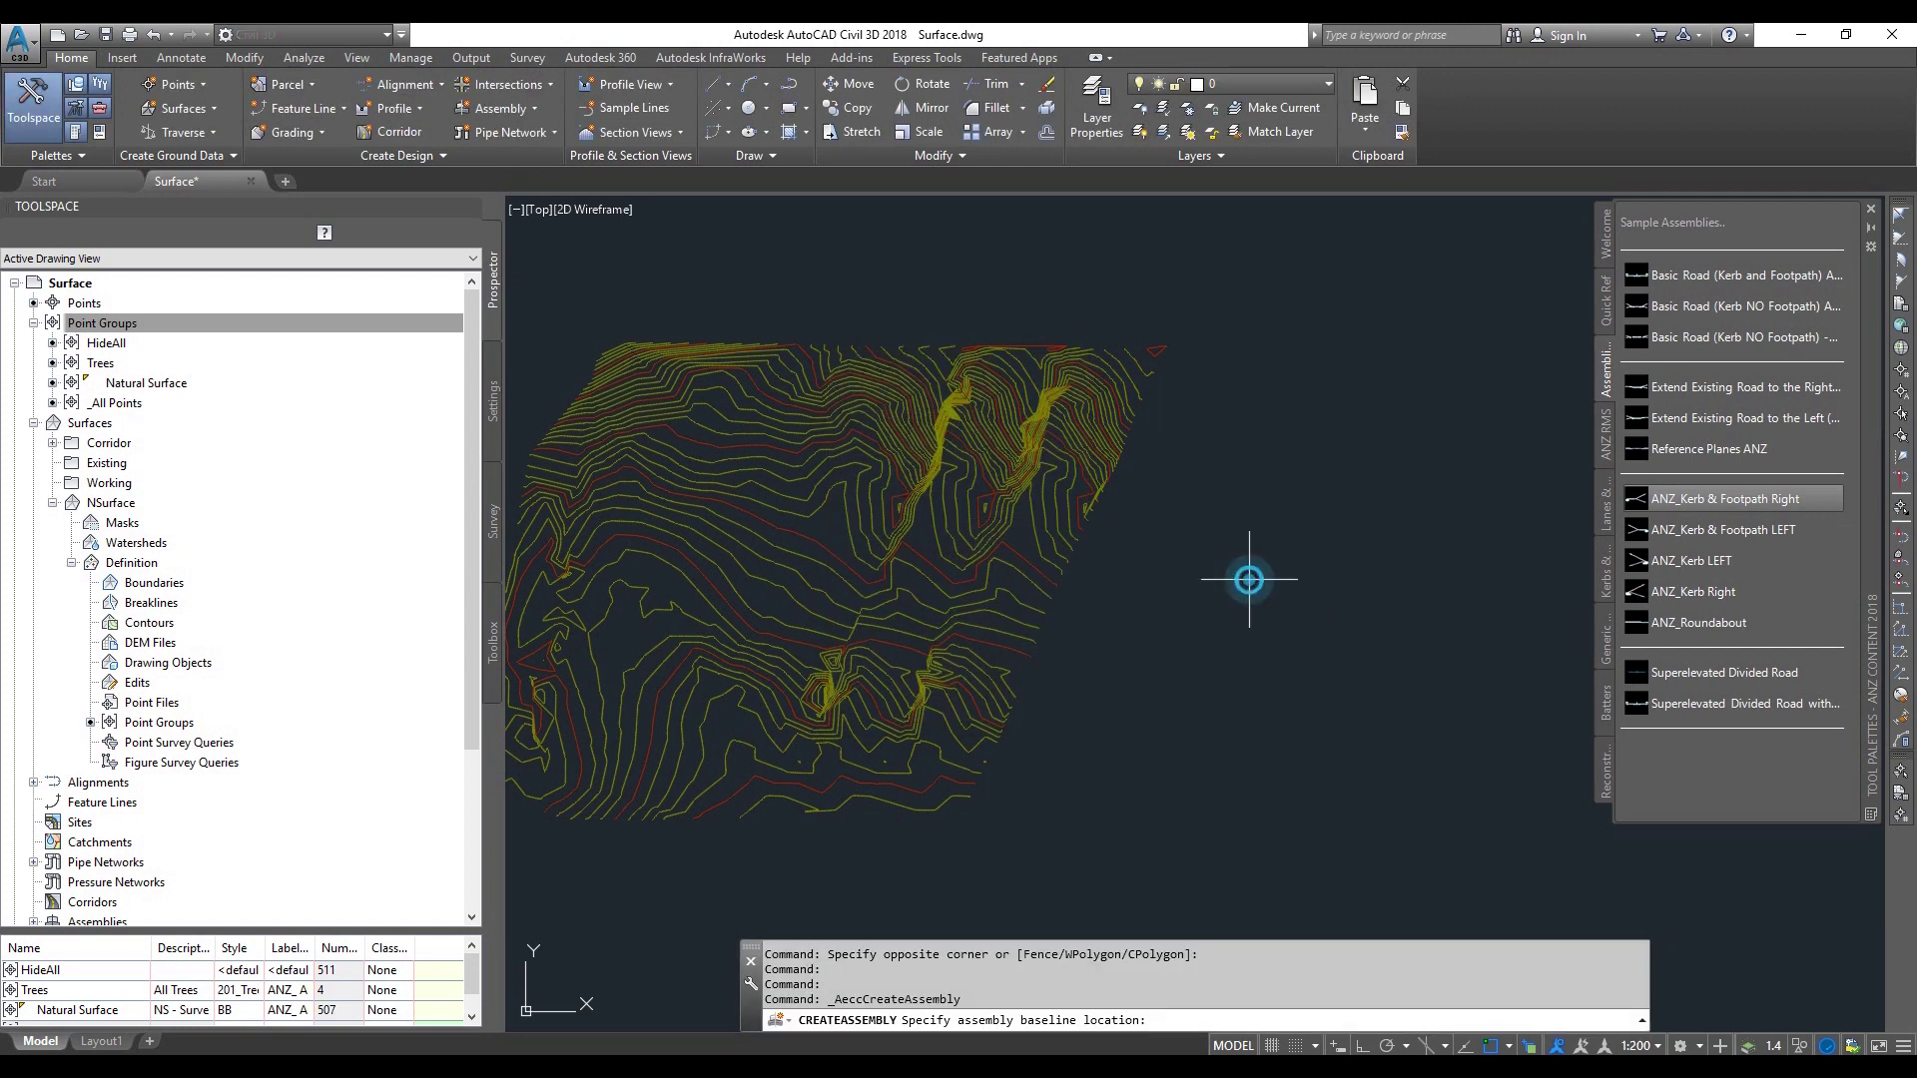
pyautogui.click(1246, 584)
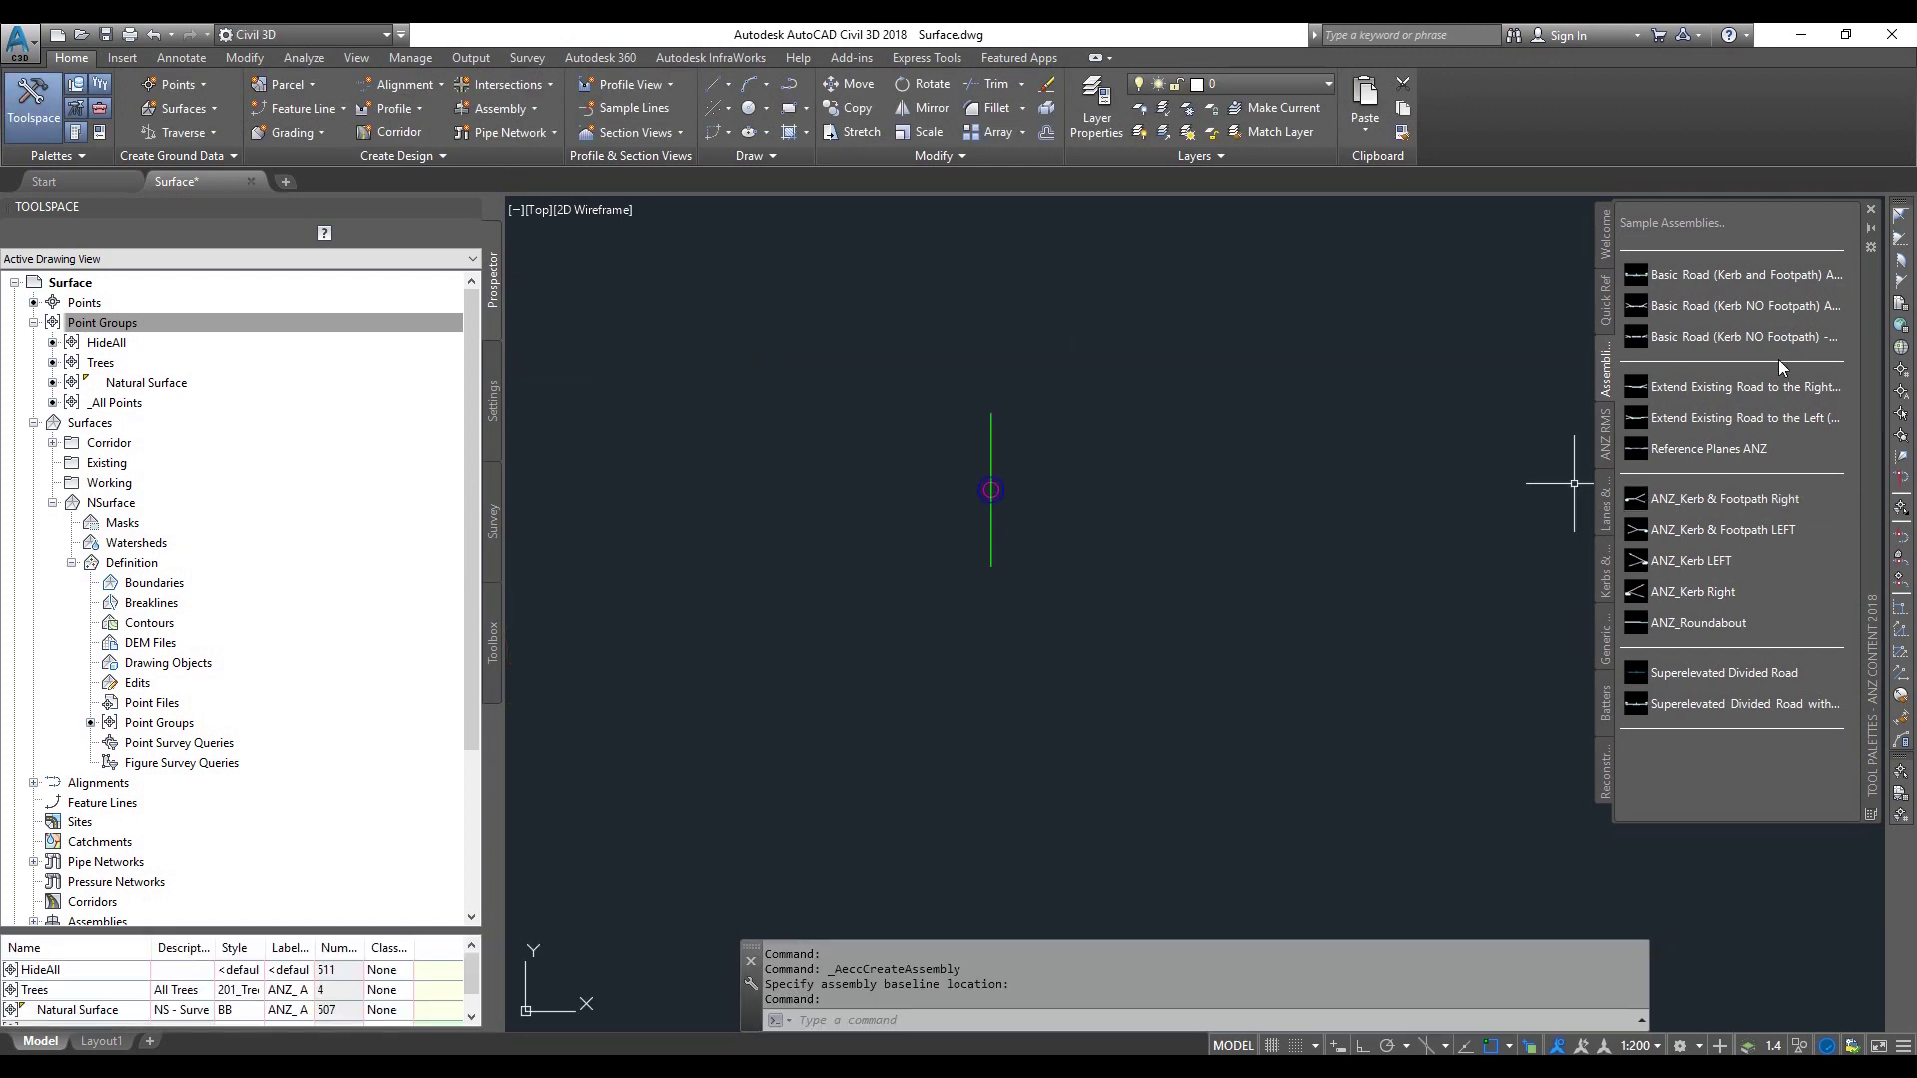
pyautogui.click(1874, 206)
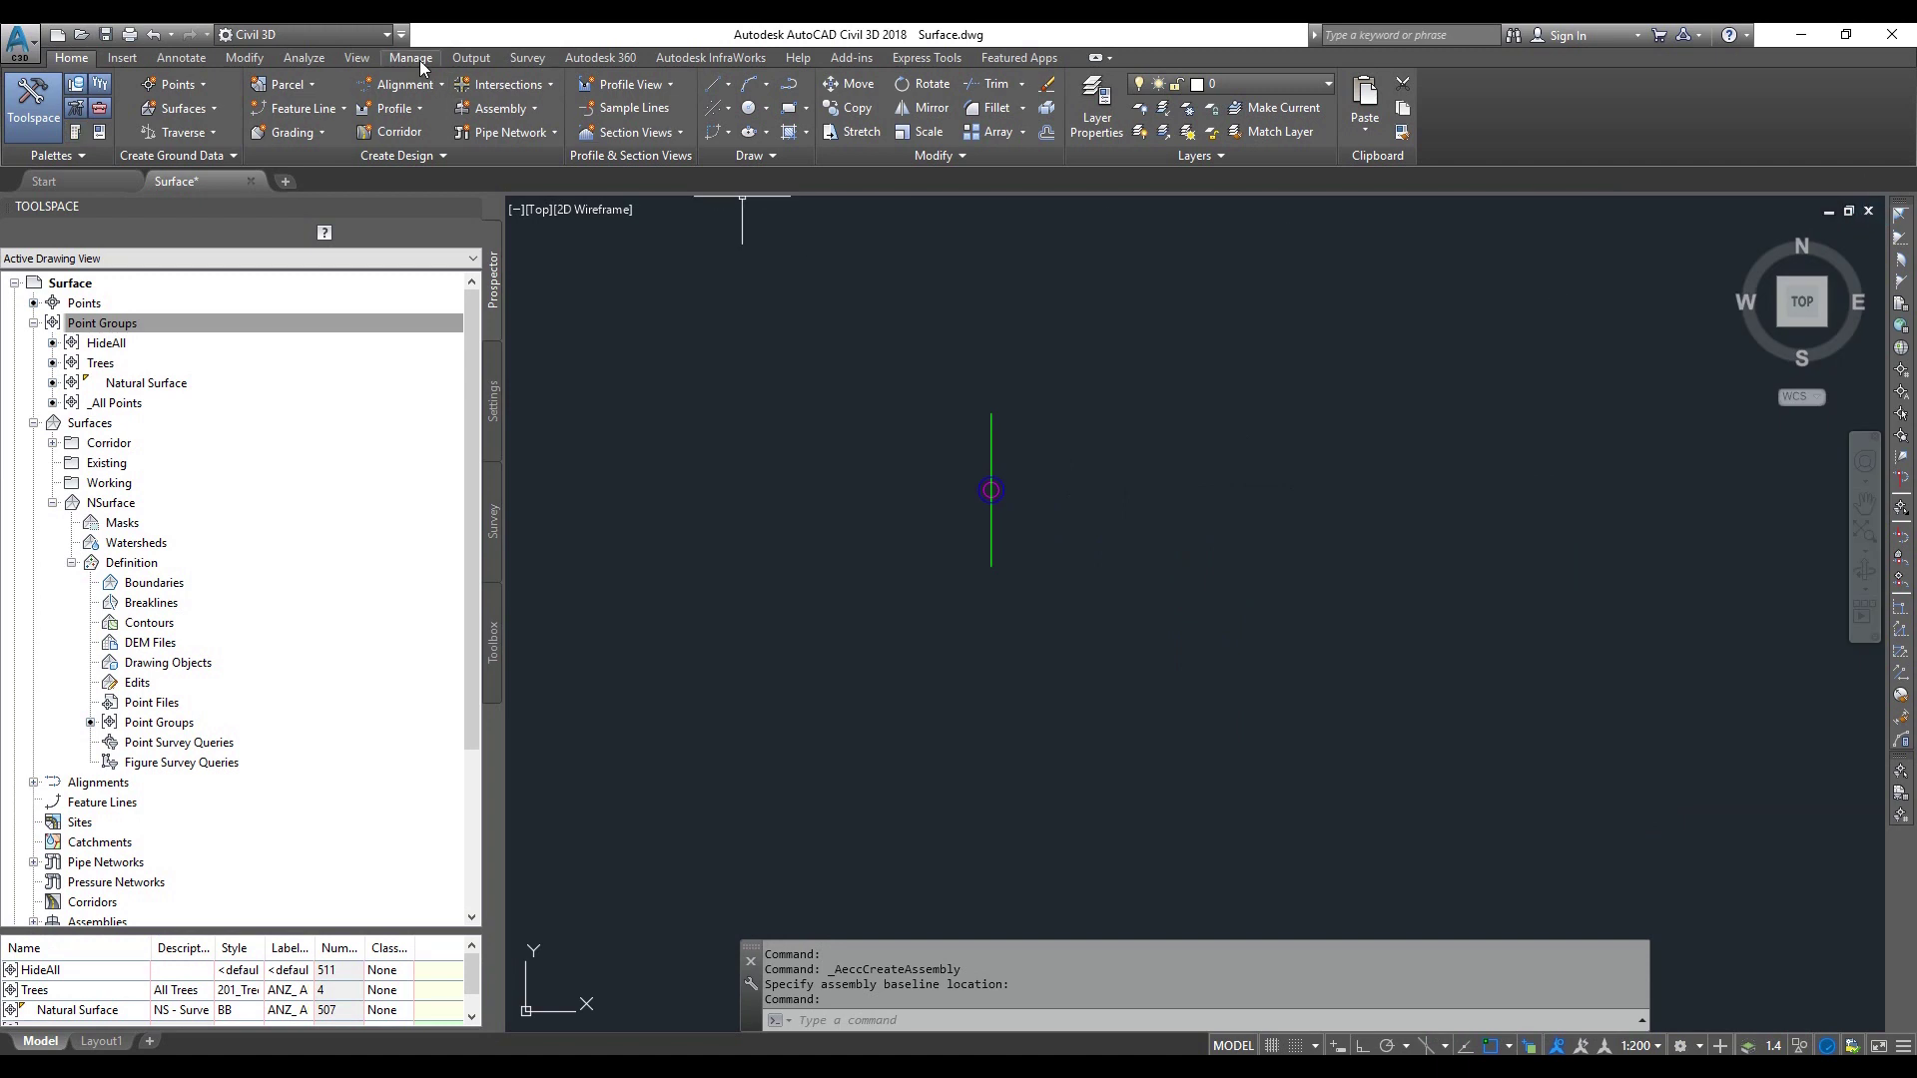
# Step: Reopen Tool Palettes and browse the Quick Ref, sample assemblies, ANZ RMS and lanes palettes
pyautogui.click(362, 57)
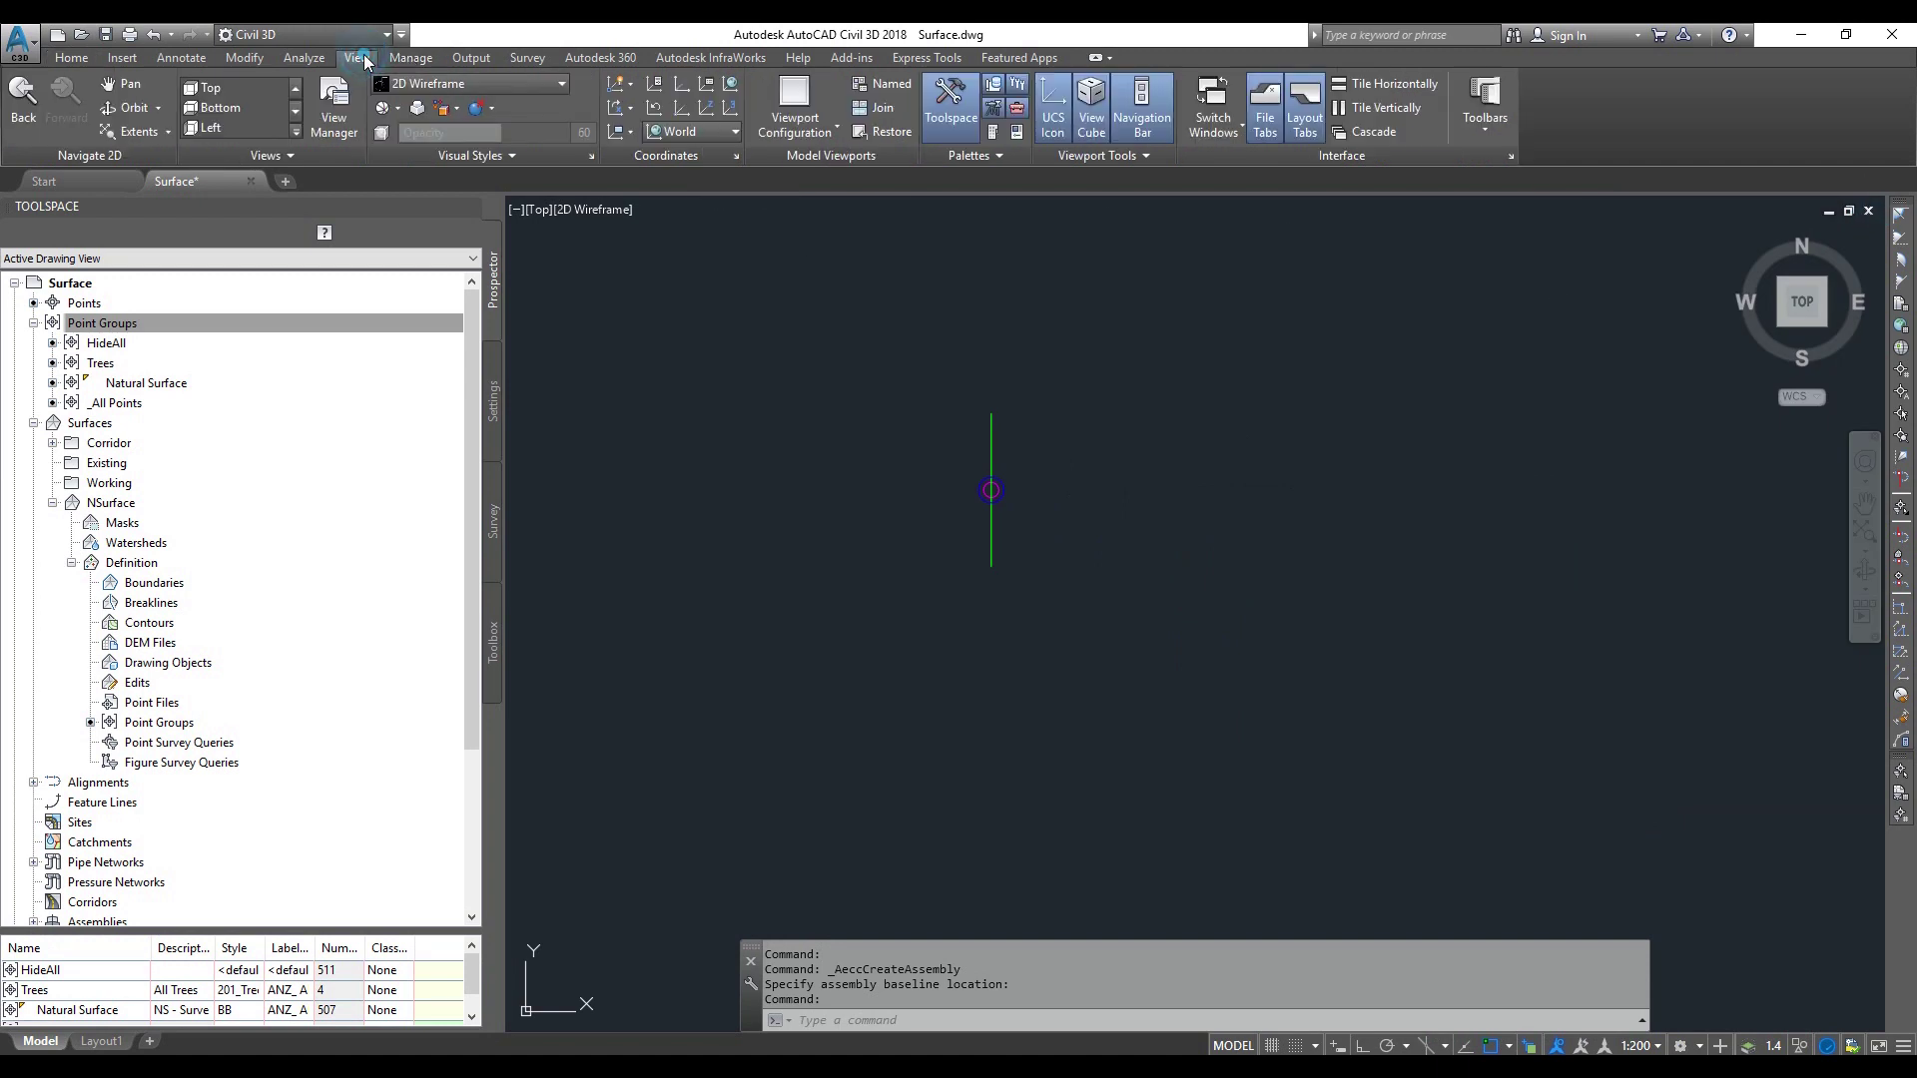
pyautogui.click(995, 133)
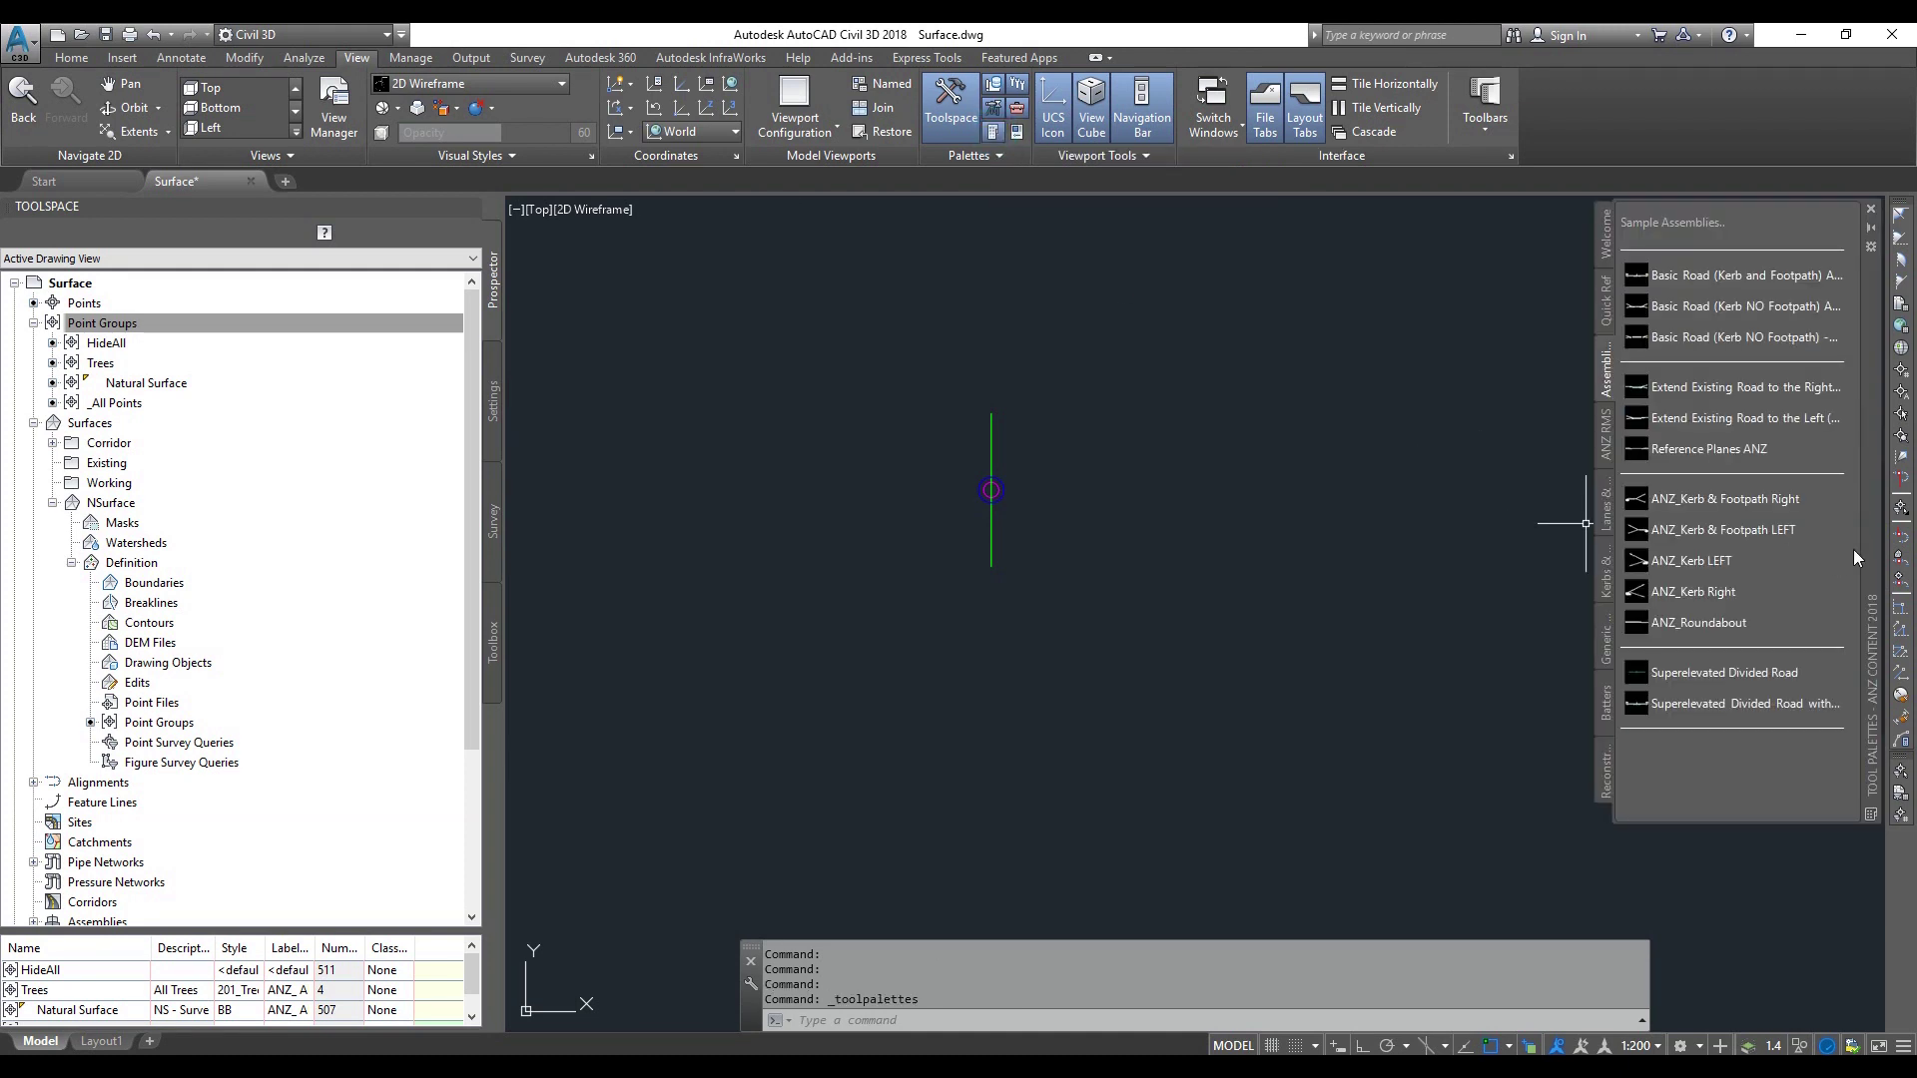
pyautogui.click(1604, 295)
pyautogui.click(1604, 371)
pyautogui.click(1607, 409)
pyautogui.click(1607, 489)
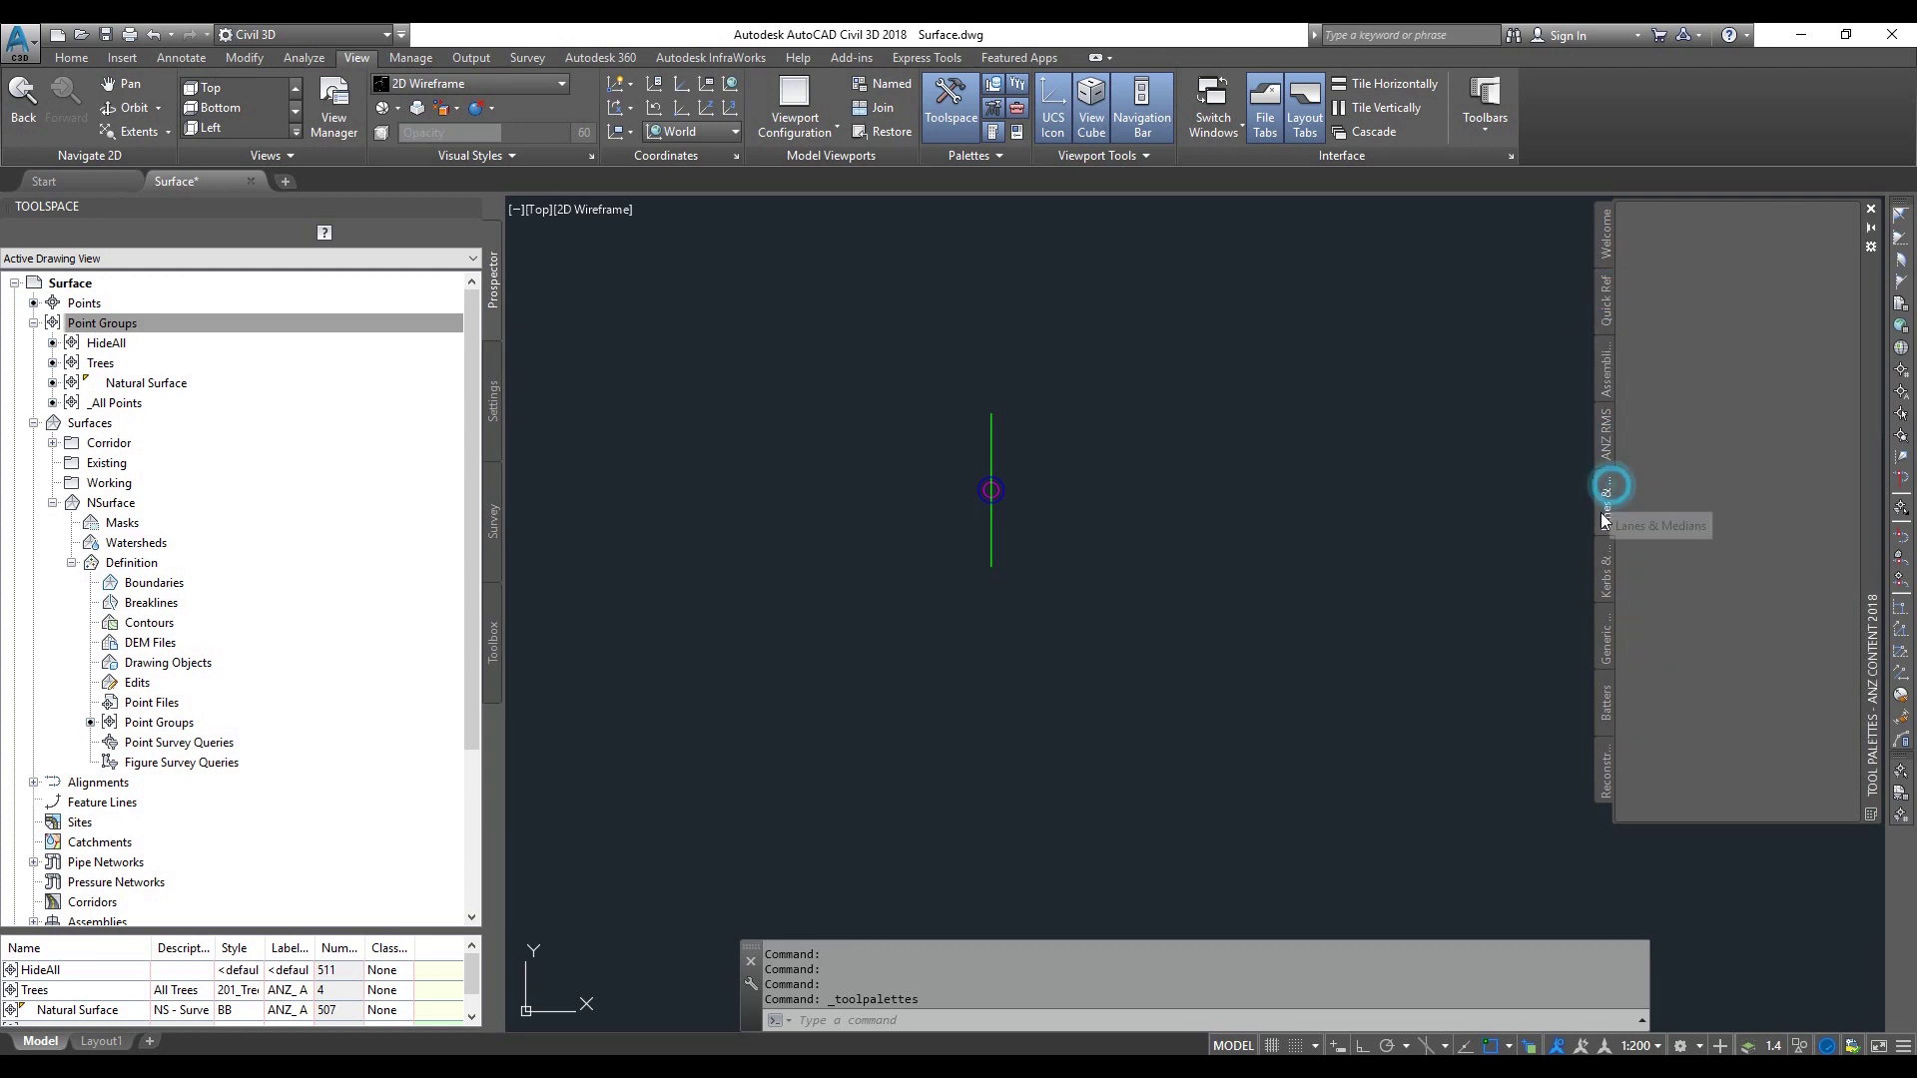
# Step: Browse the generic, batter, reconstruction and kerb palettes, then pick Multi Purpose Lane from Quick Ref
pyautogui.click(1605, 631)
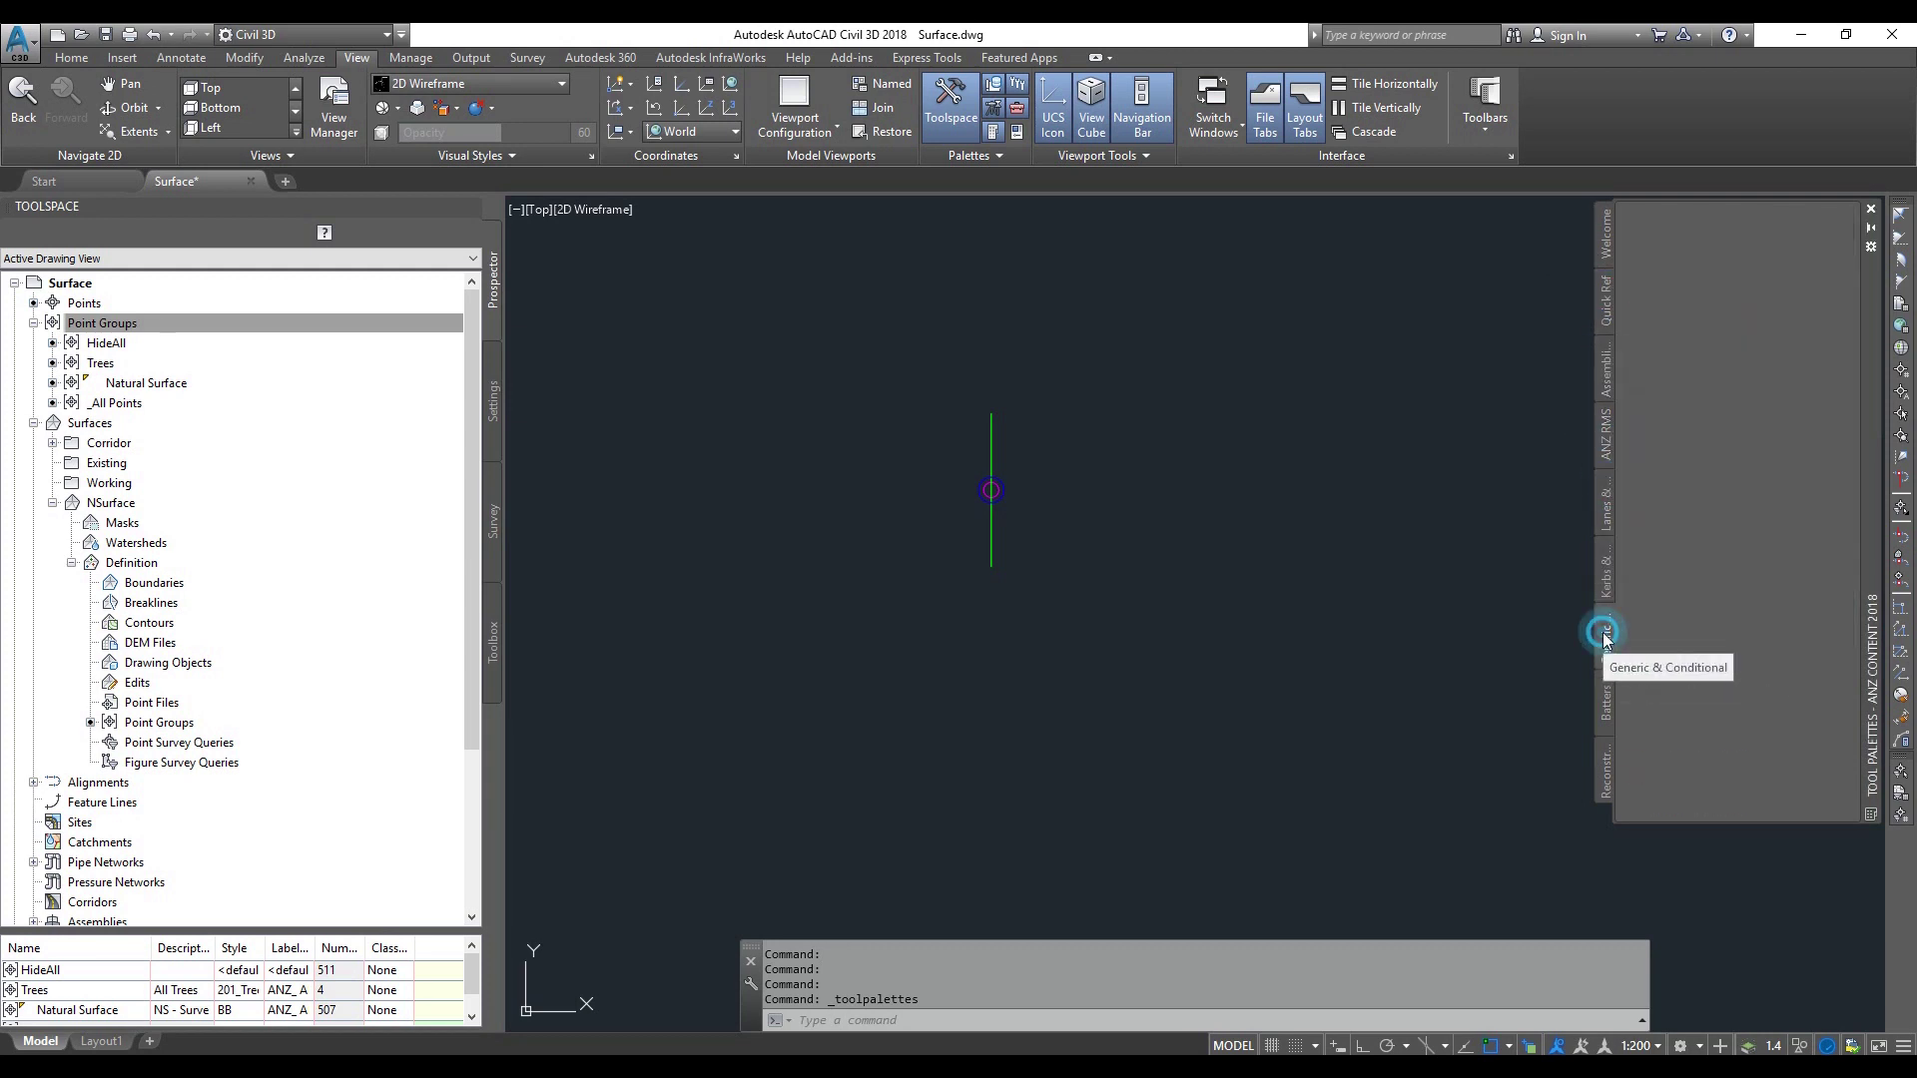
pyautogui.click(1605, 698)
pyautogui.click(1603, 764)
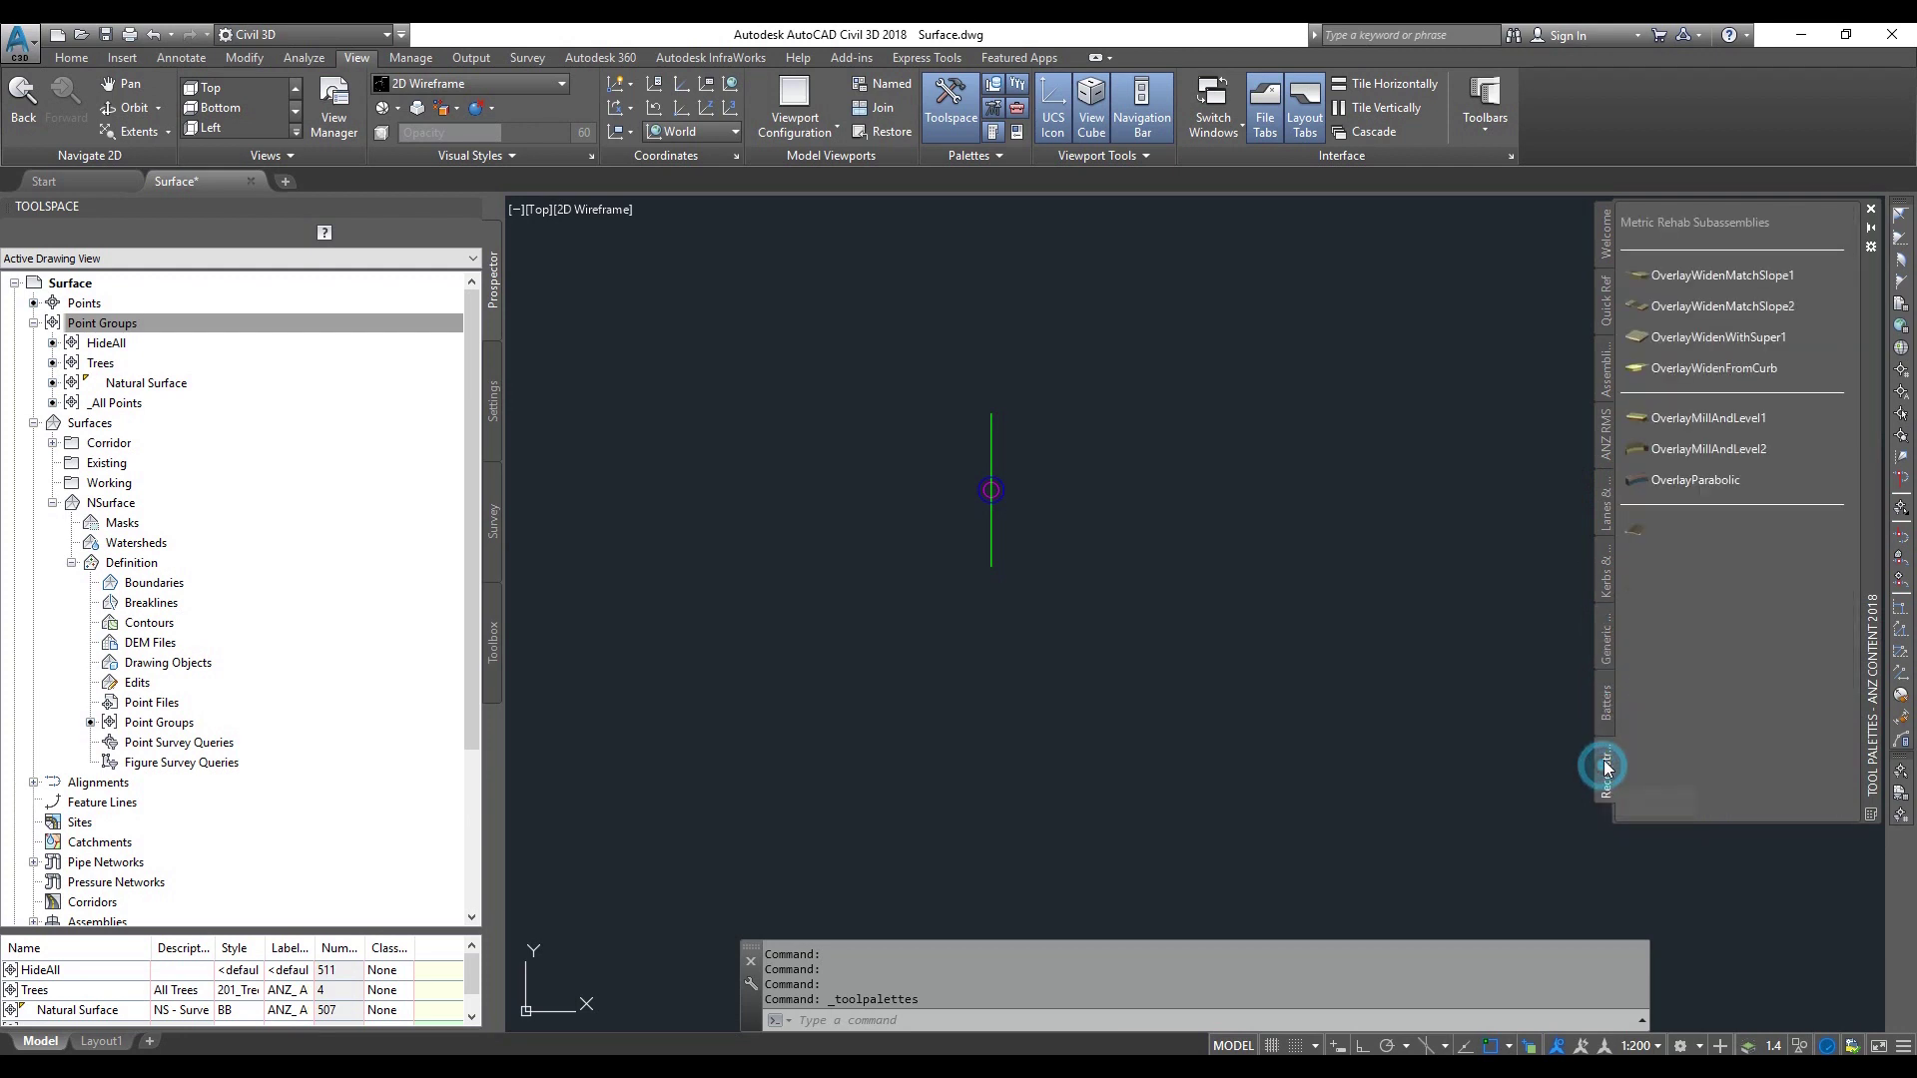
pyautogui.click(1608, 433)
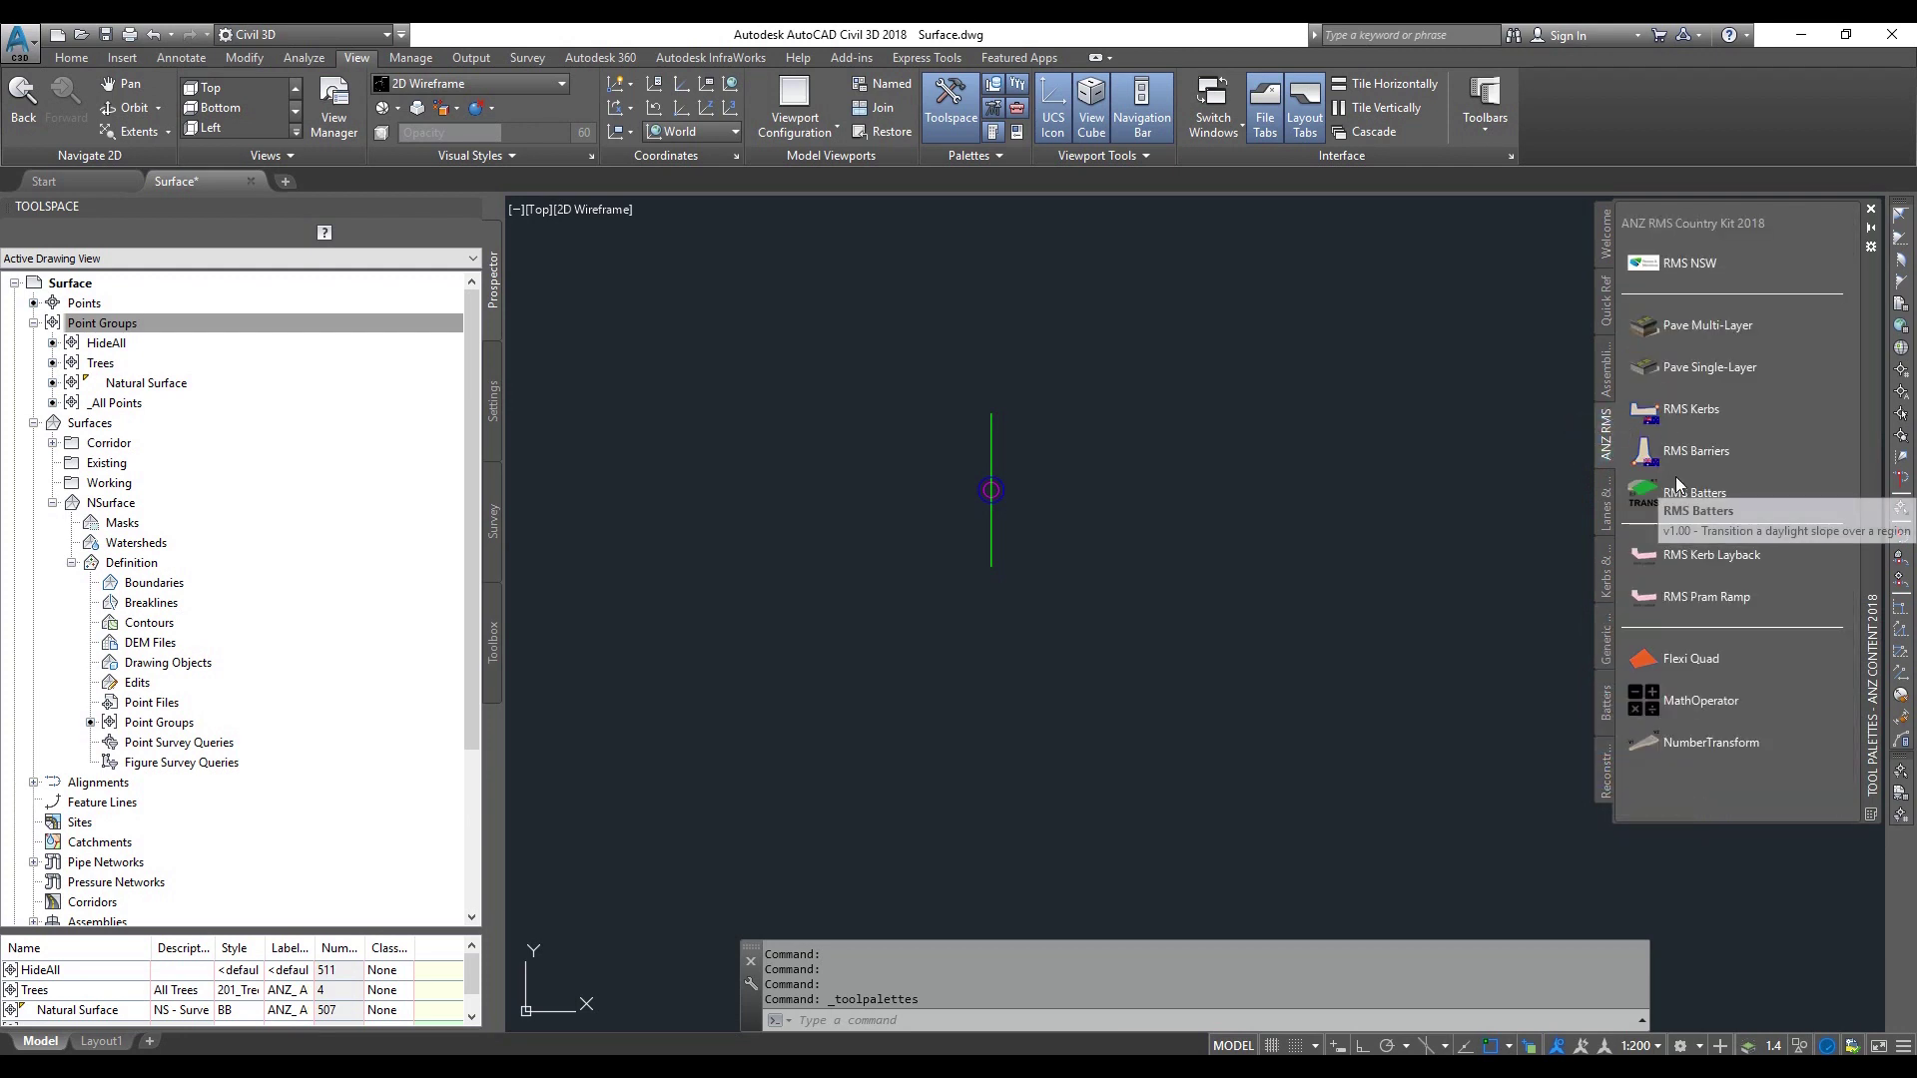
pyautogui.click(1606, 378)
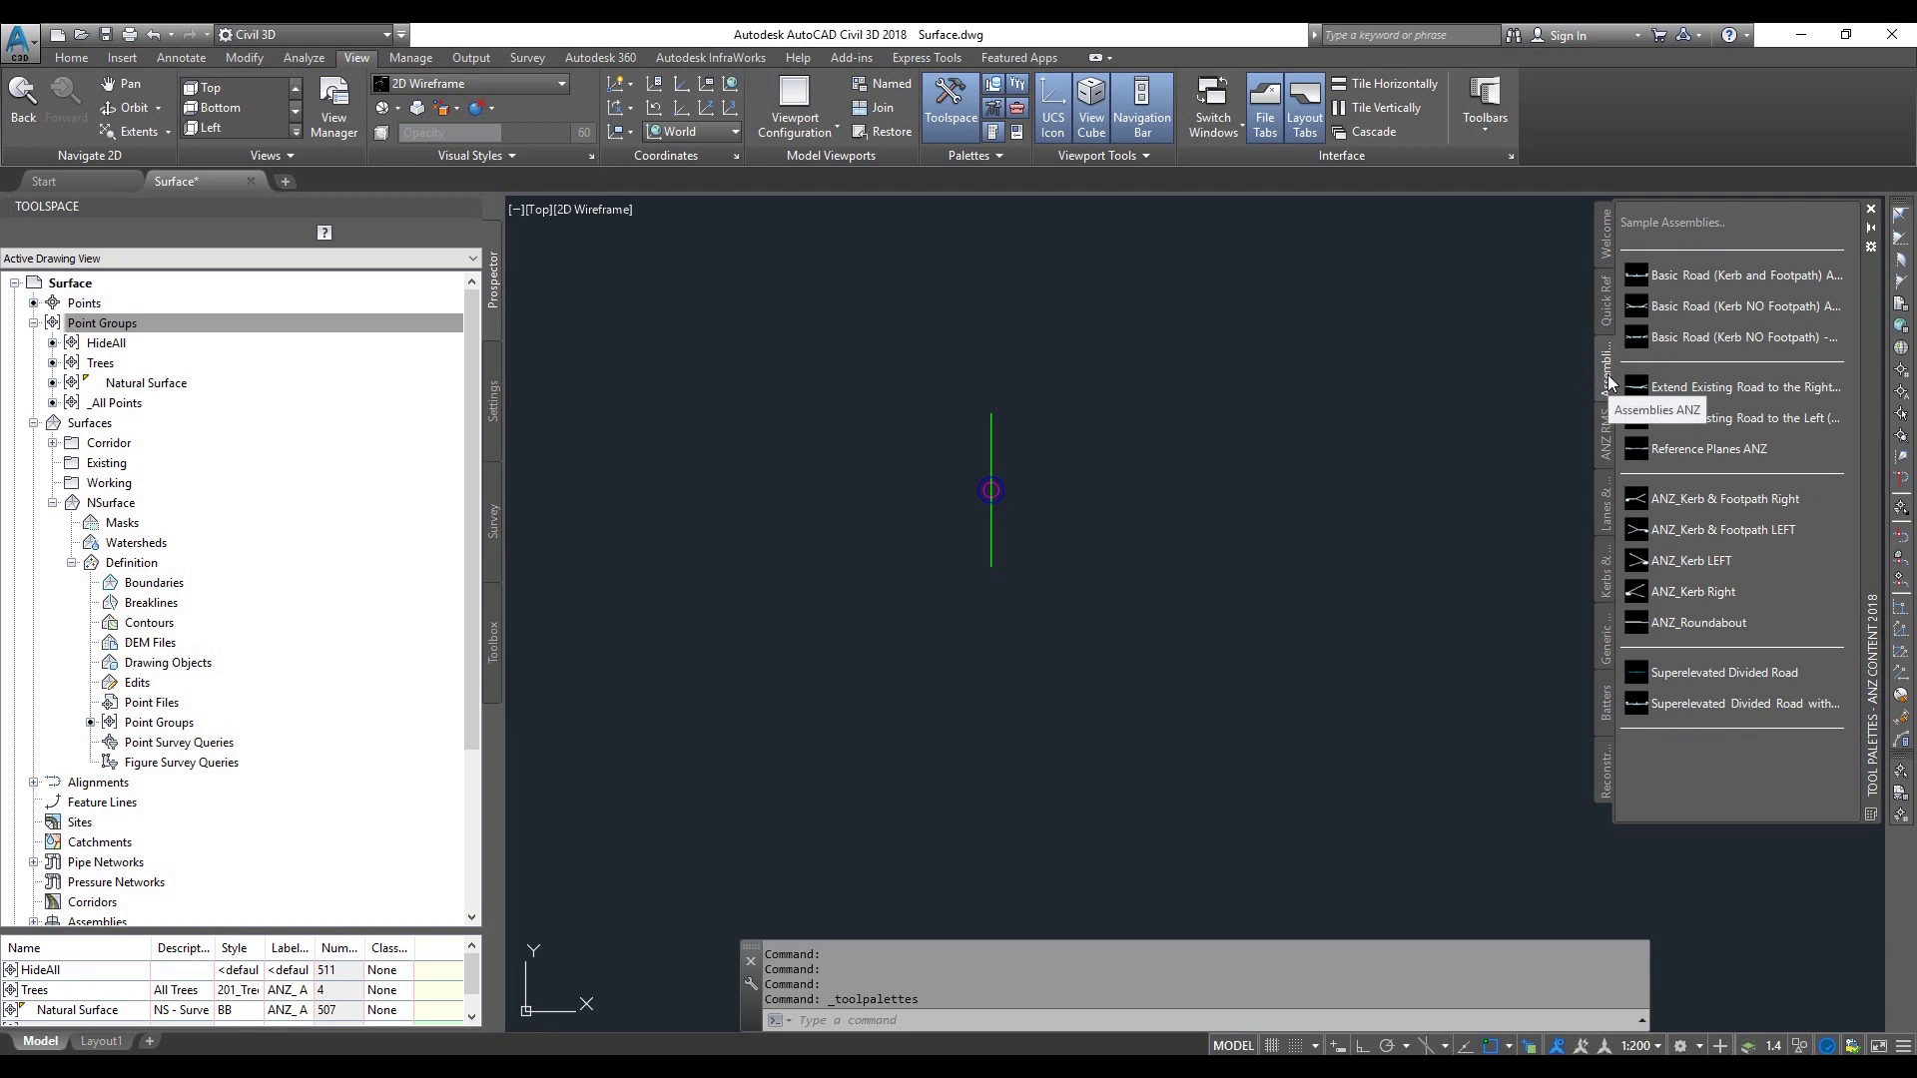
pyautogui.click(1605, 597)
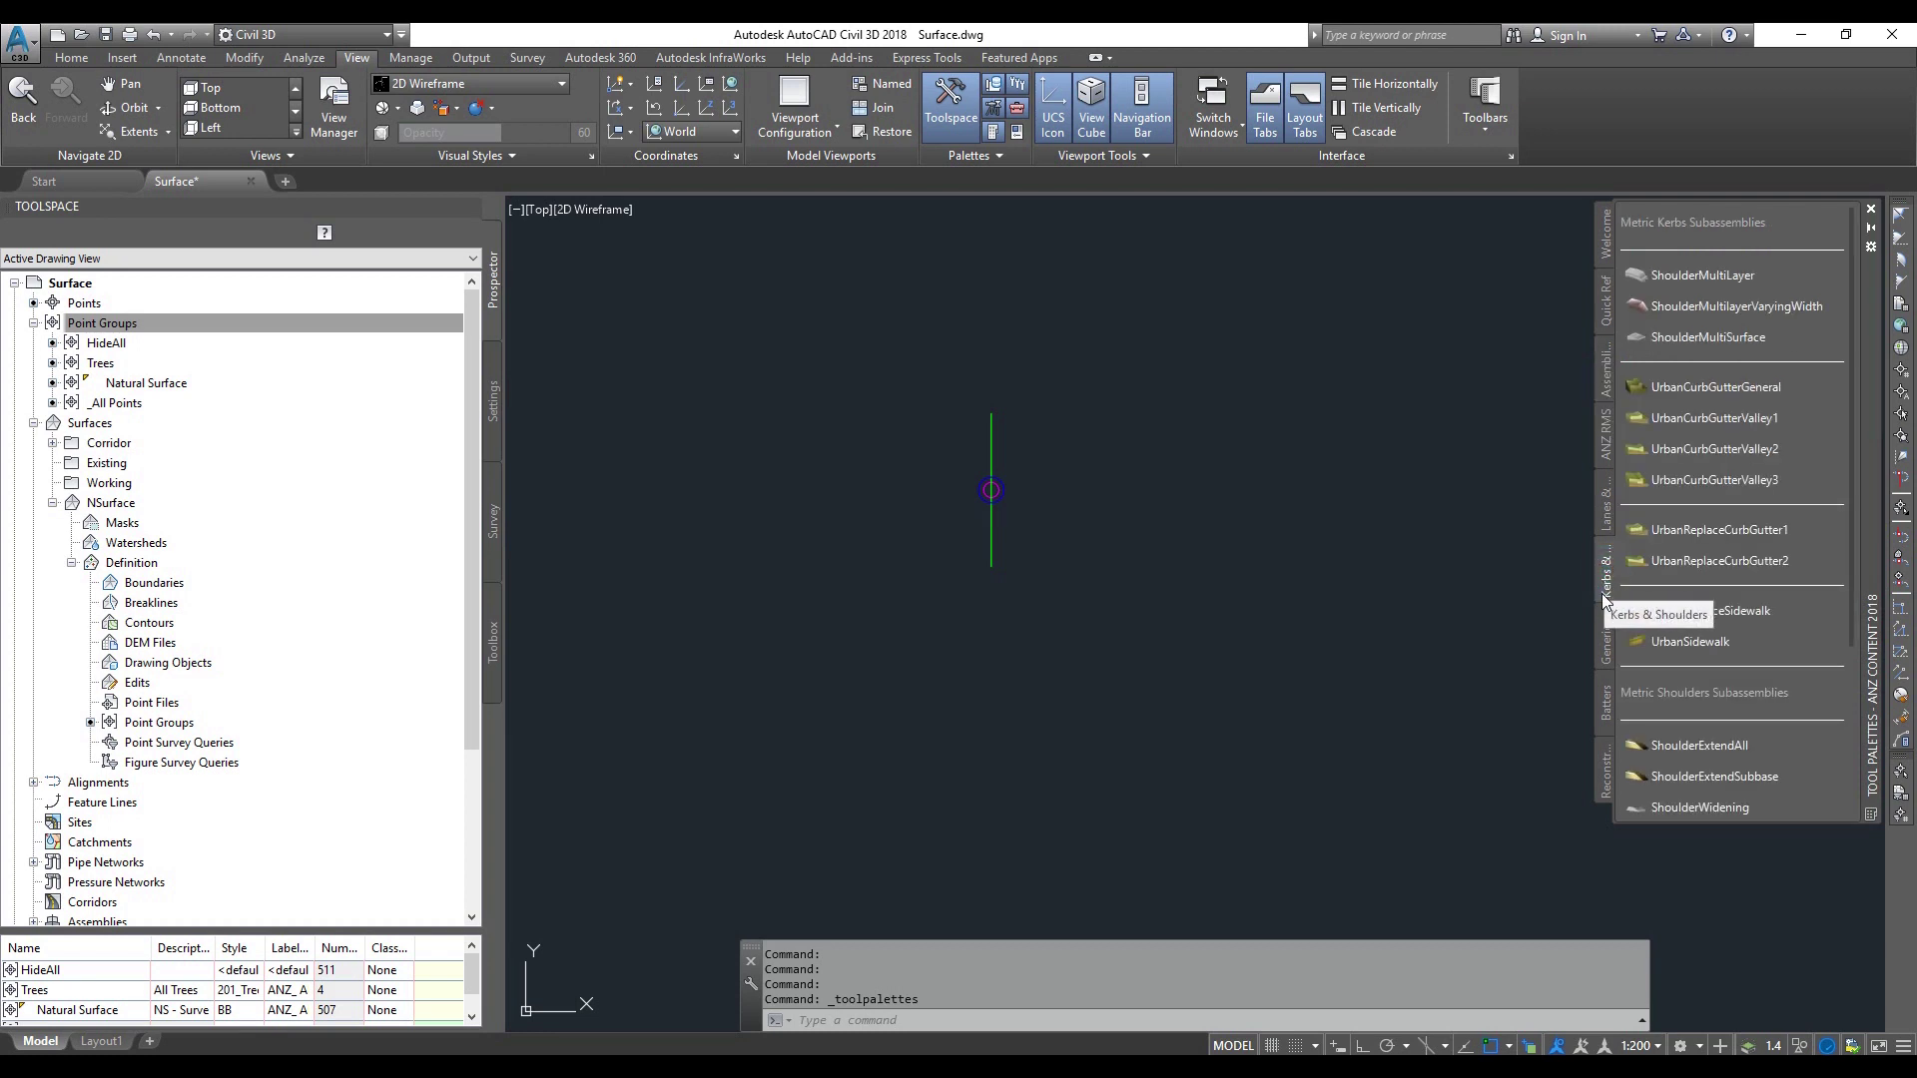
pyautogui.click(1608, 644)
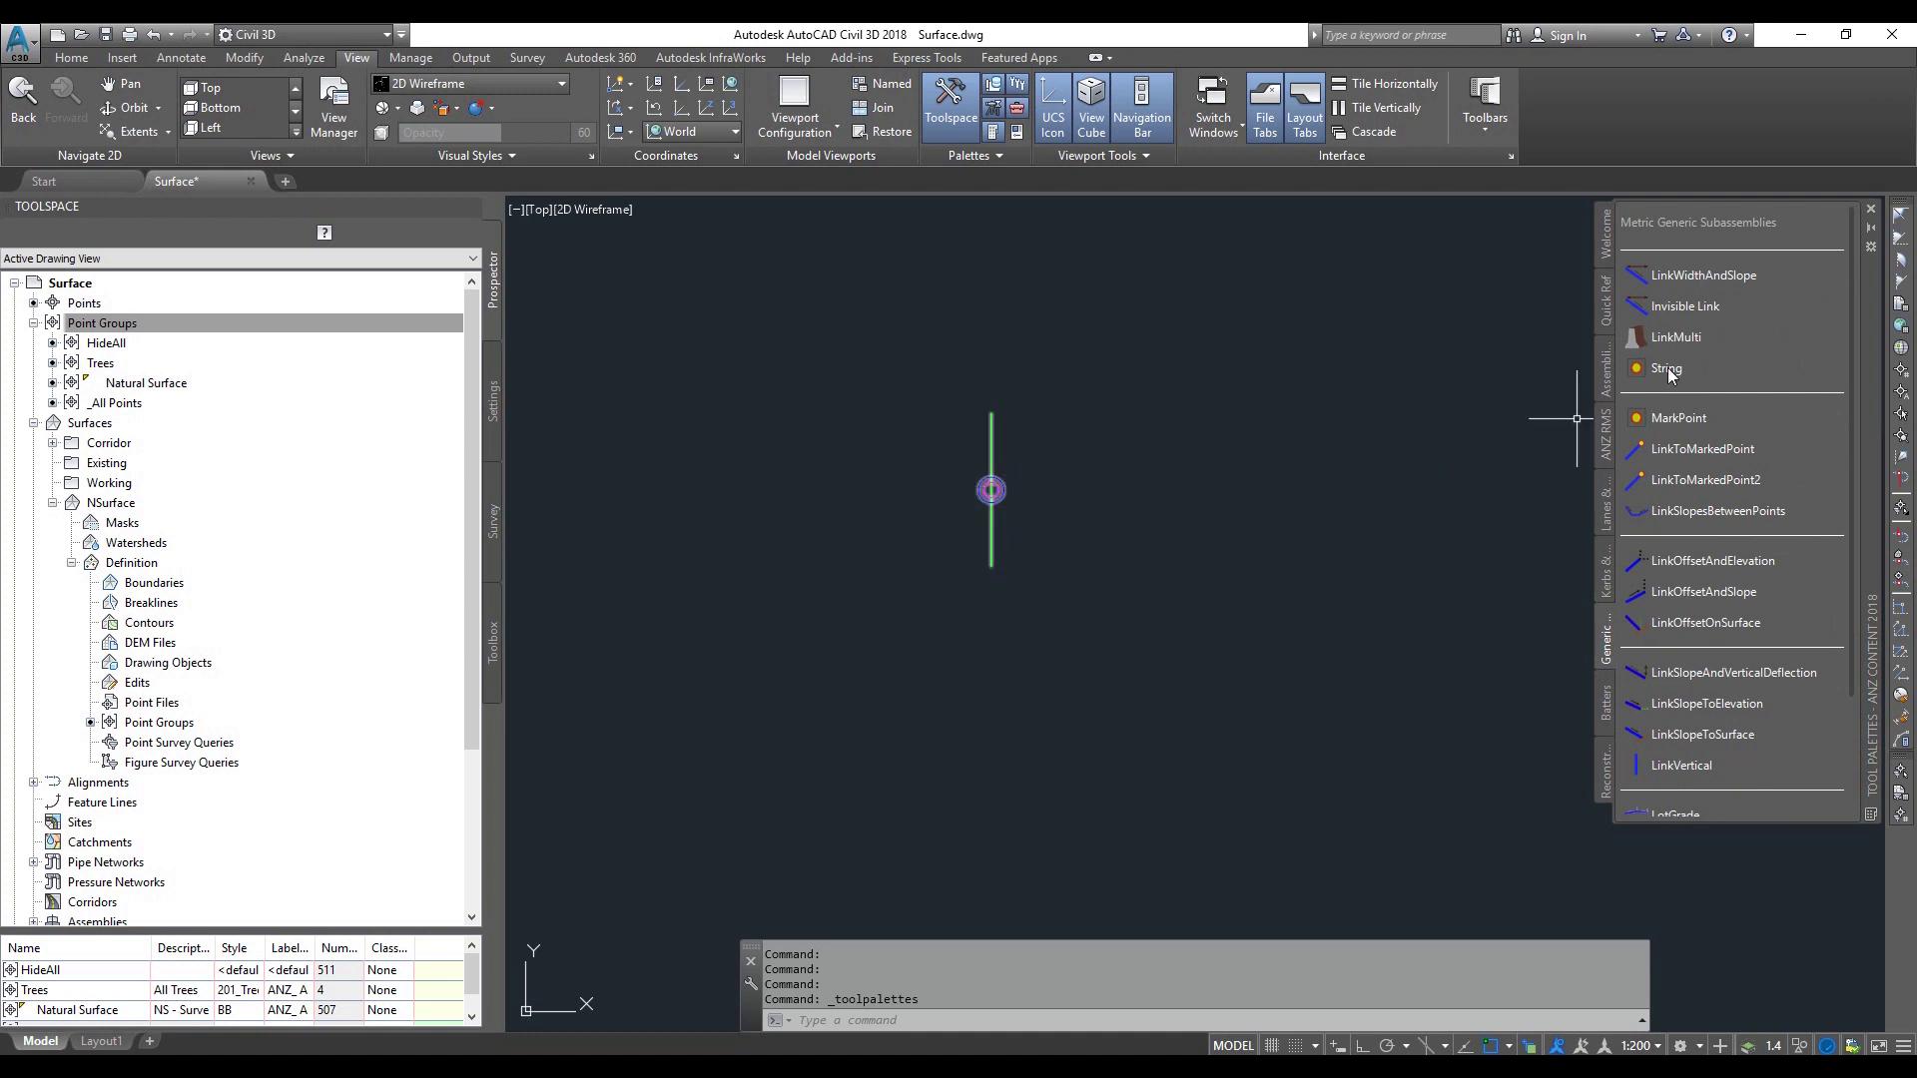
pyautogui.click(1606, 300)
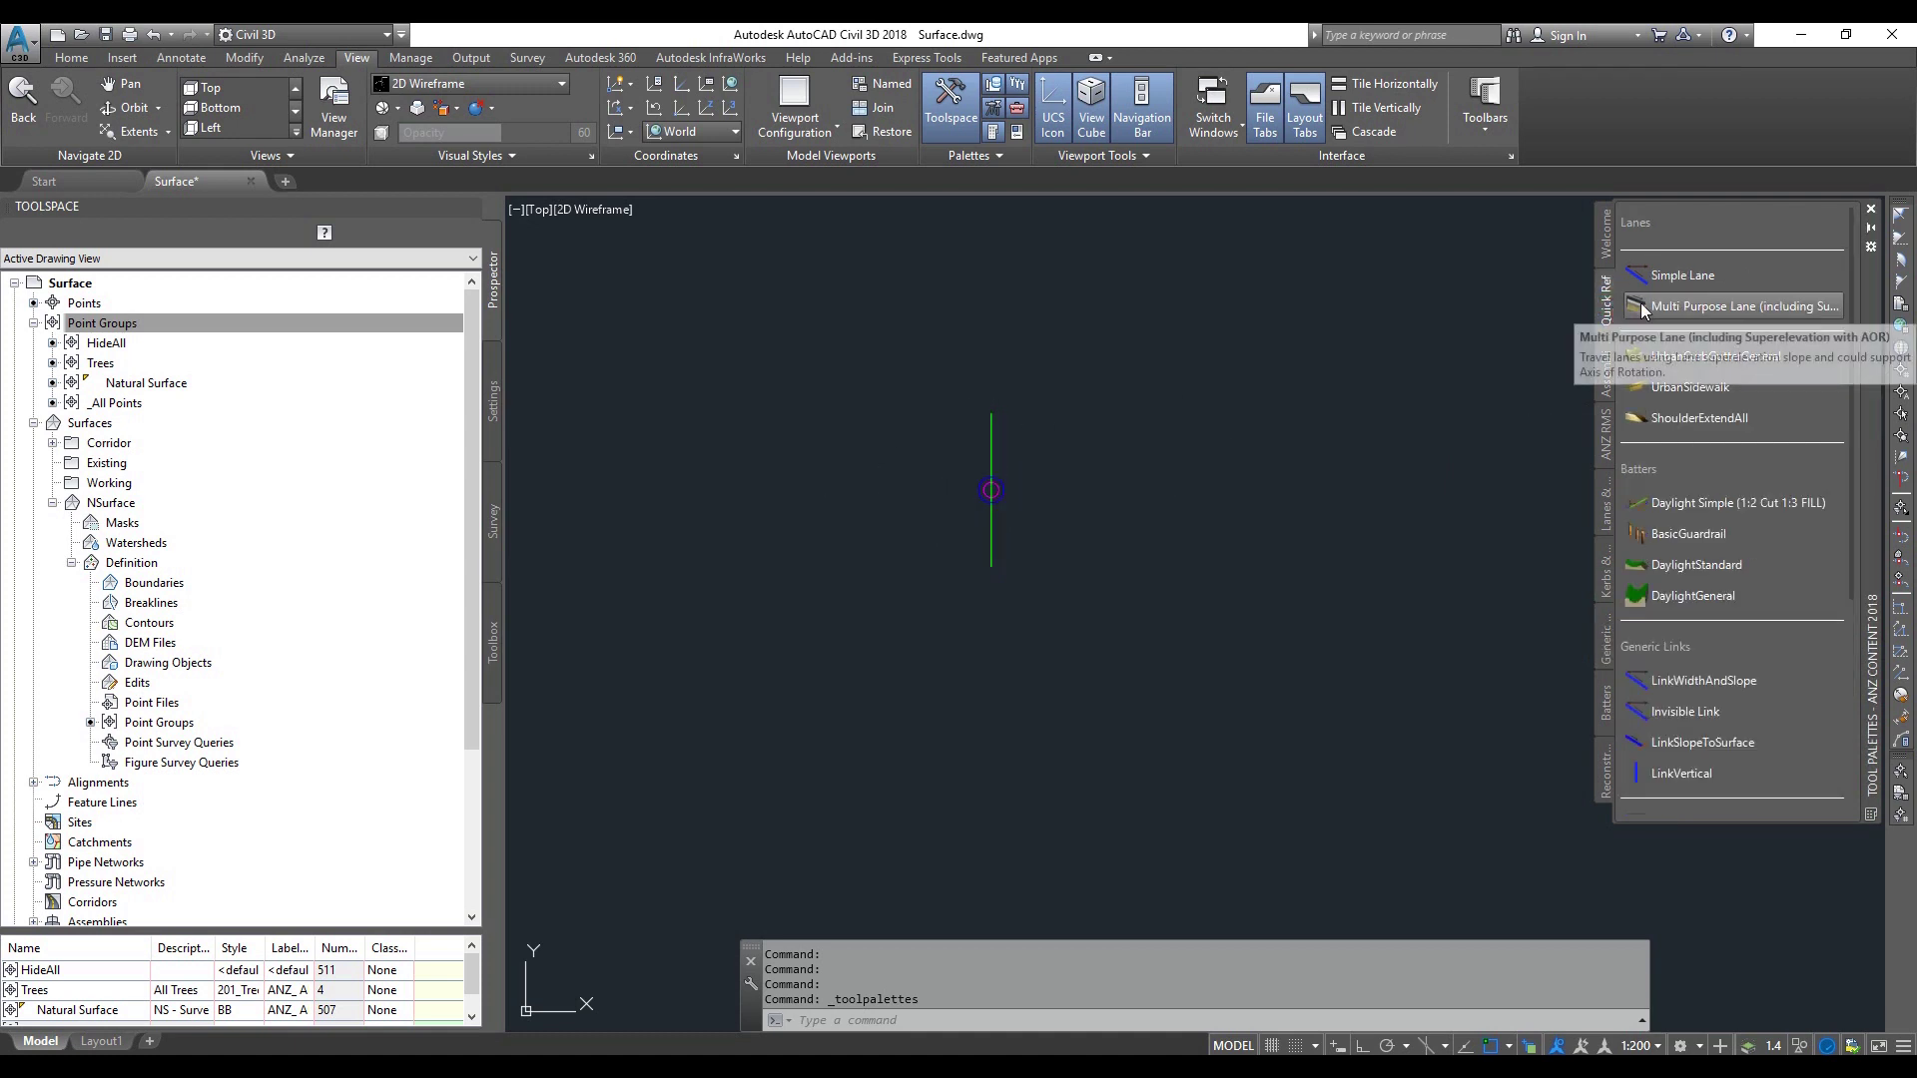
pyautogui.click(1639, 303)
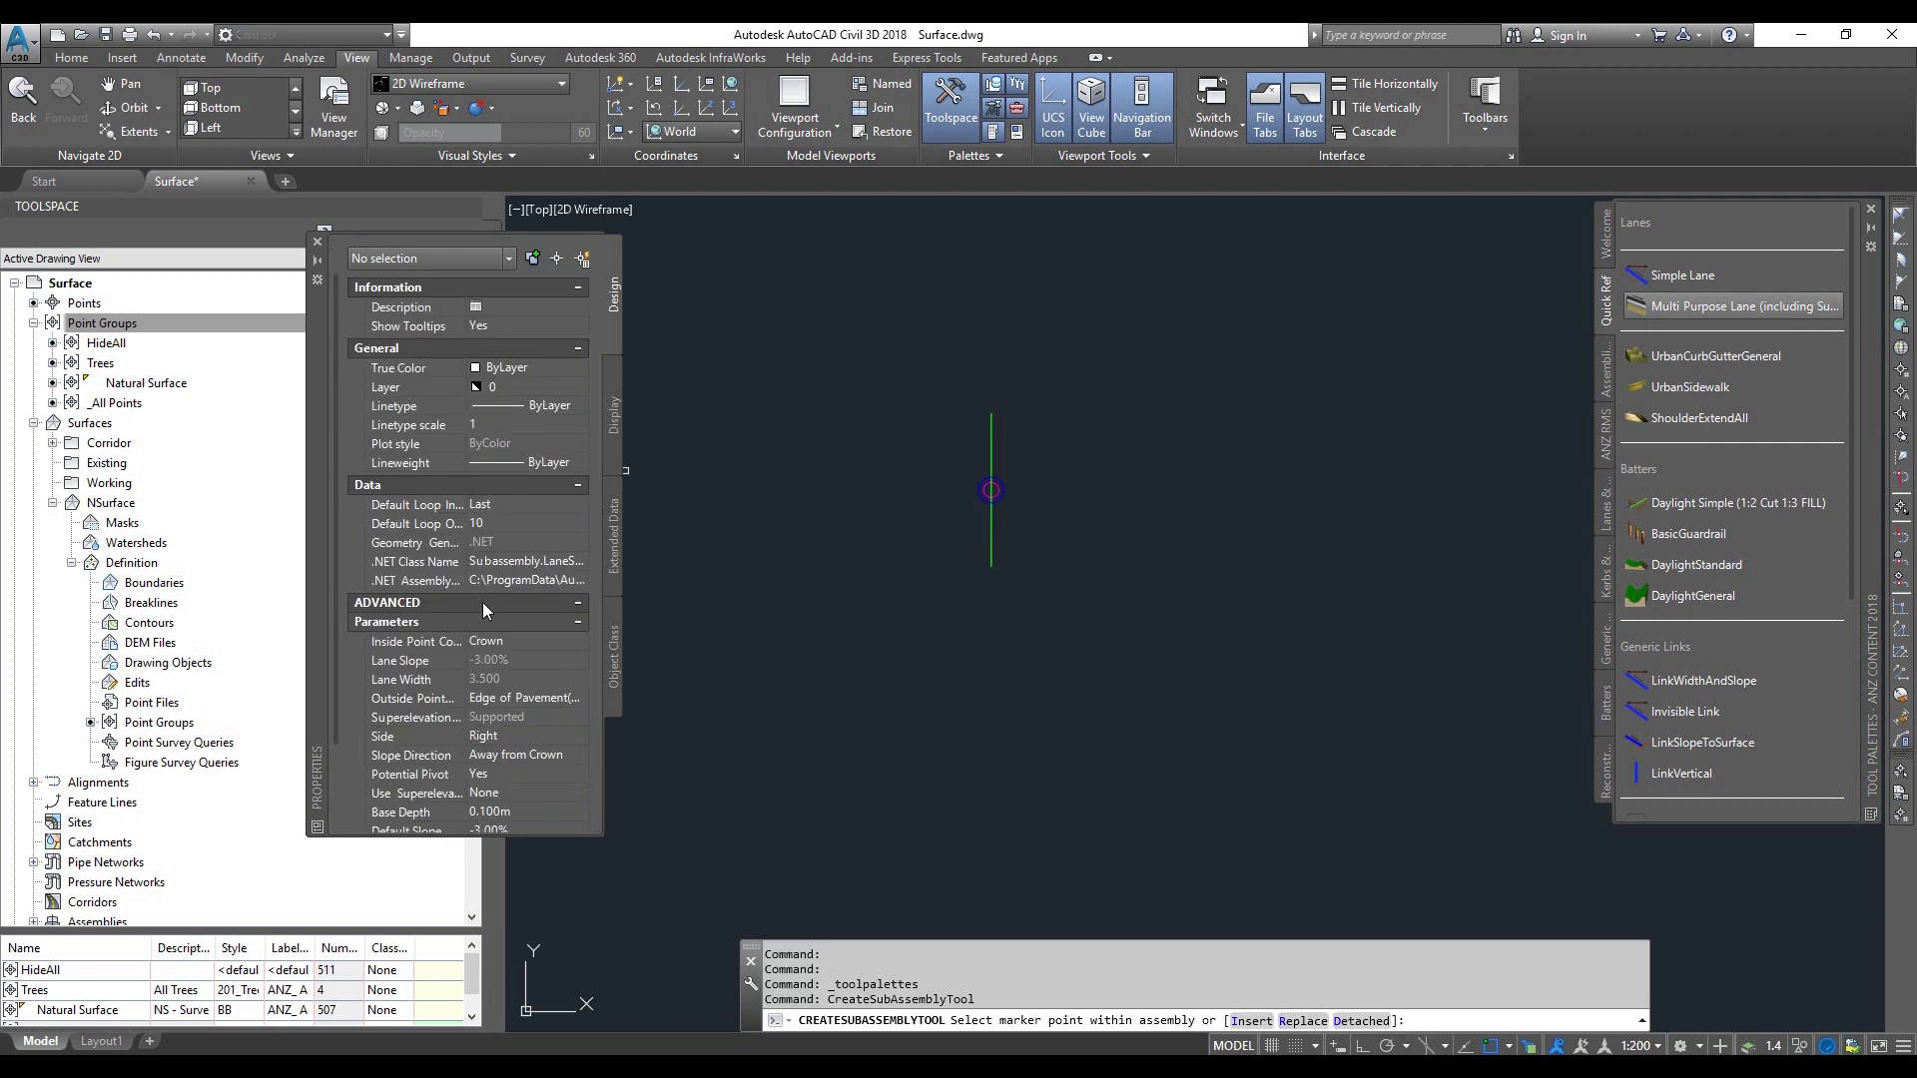
# Step: Attach the Multi Purpose Lane to the right side of the assembly baseline
pyautogui.scroll(-2, 505, 780)
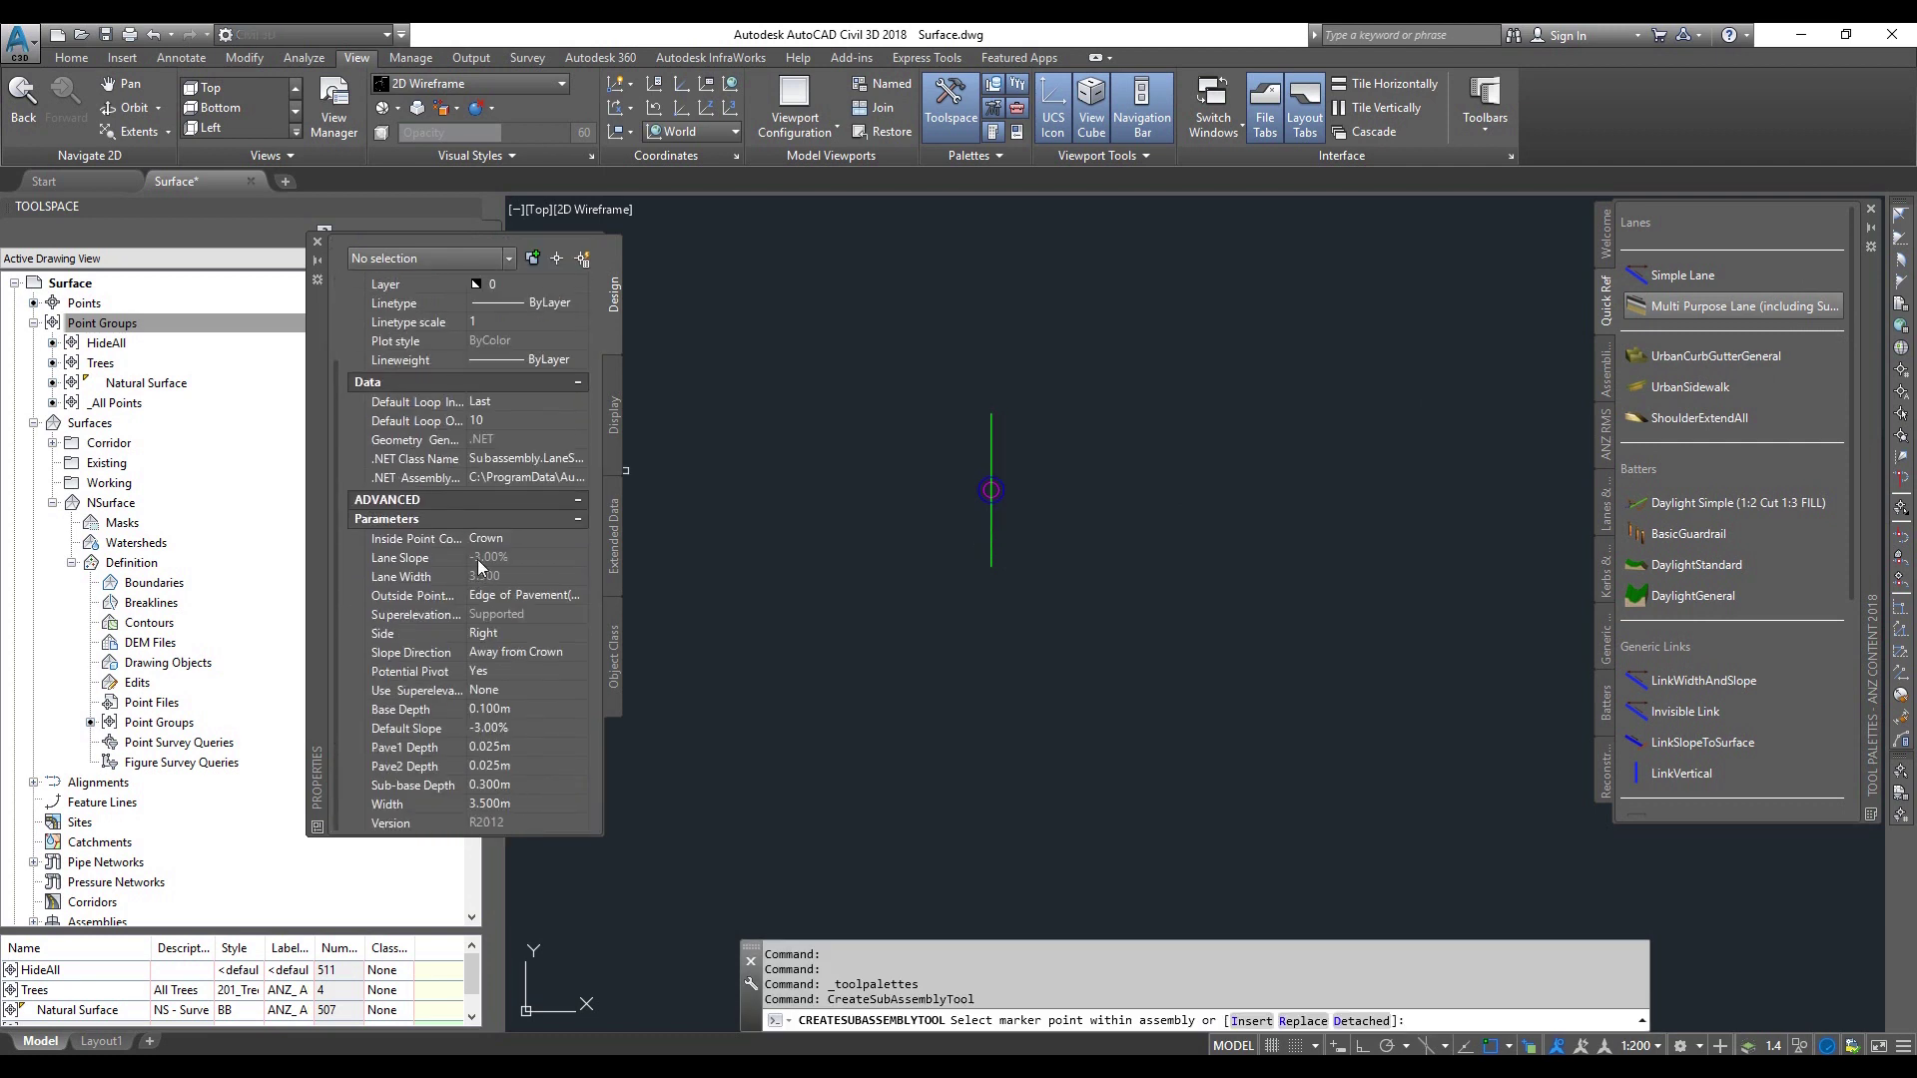
pyautogui.scroll(2, 475, 686)
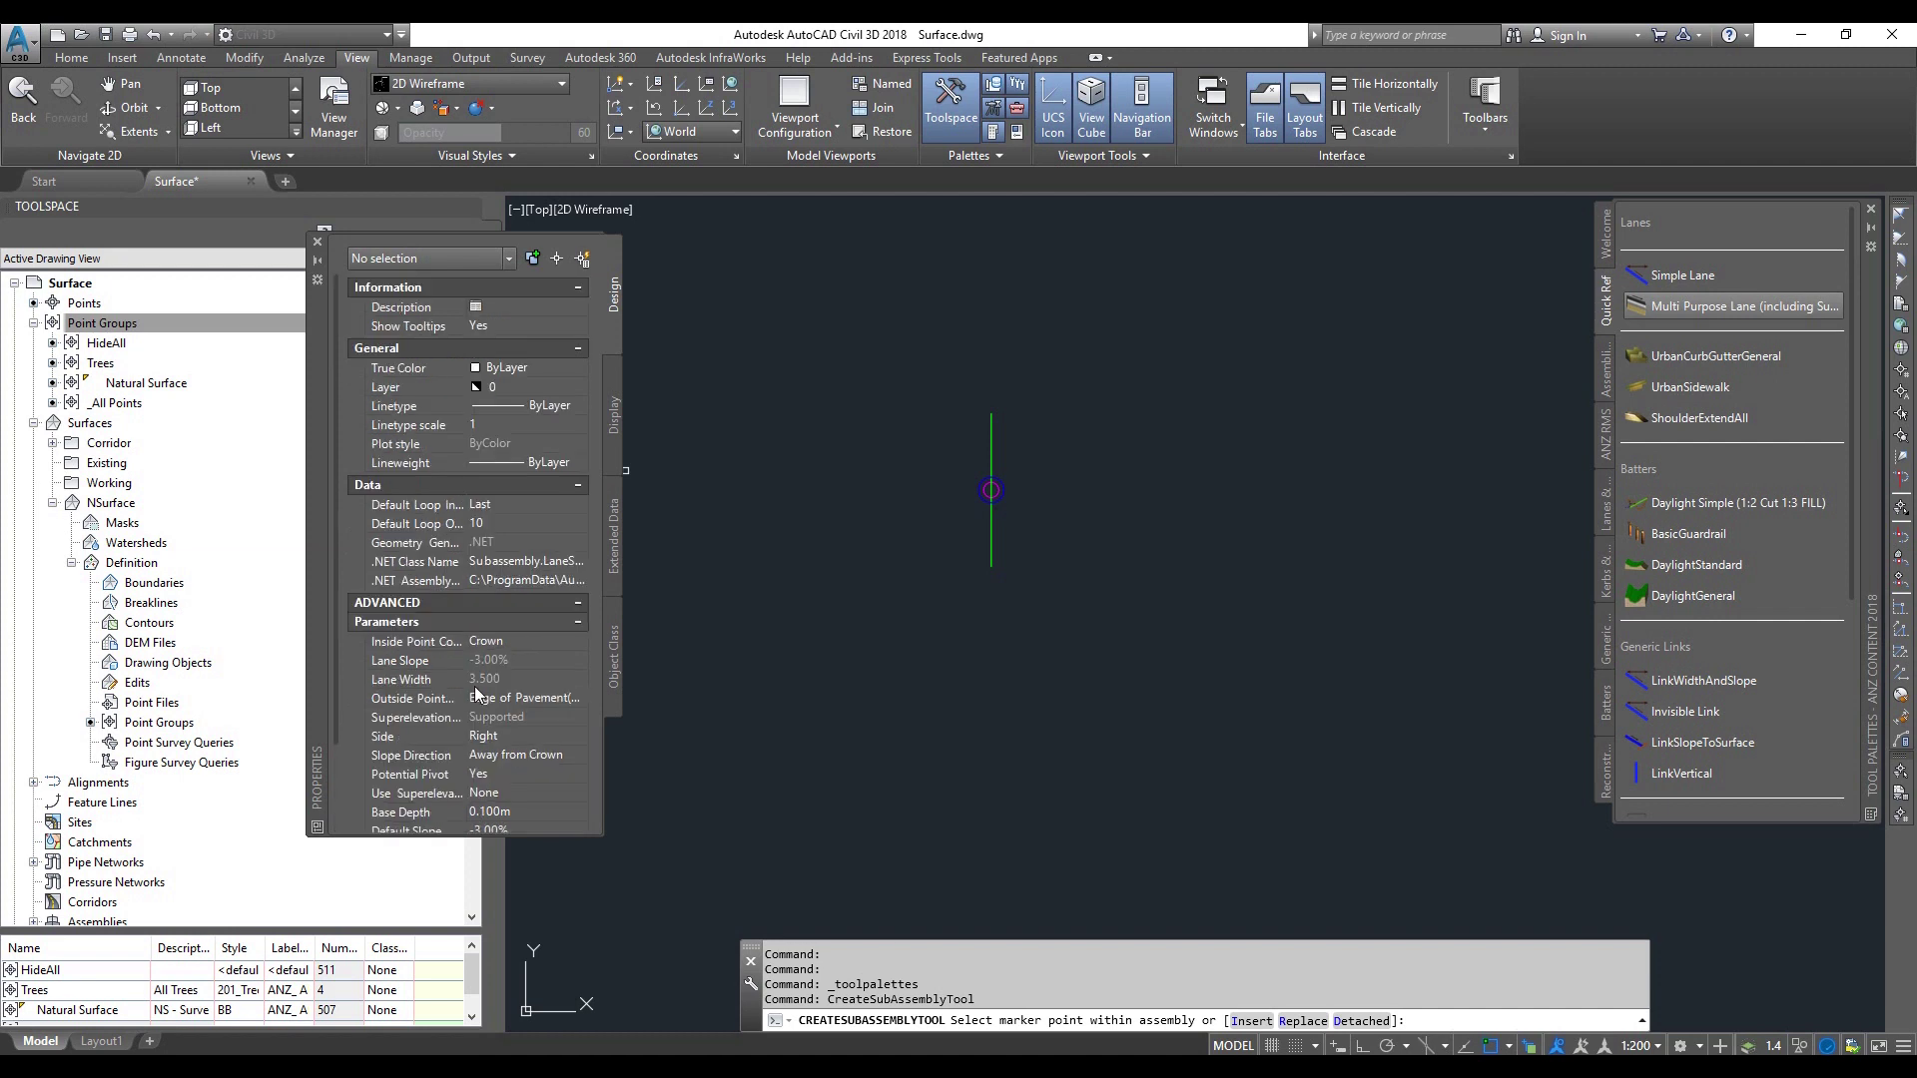
pyautogui.click(991, 490)
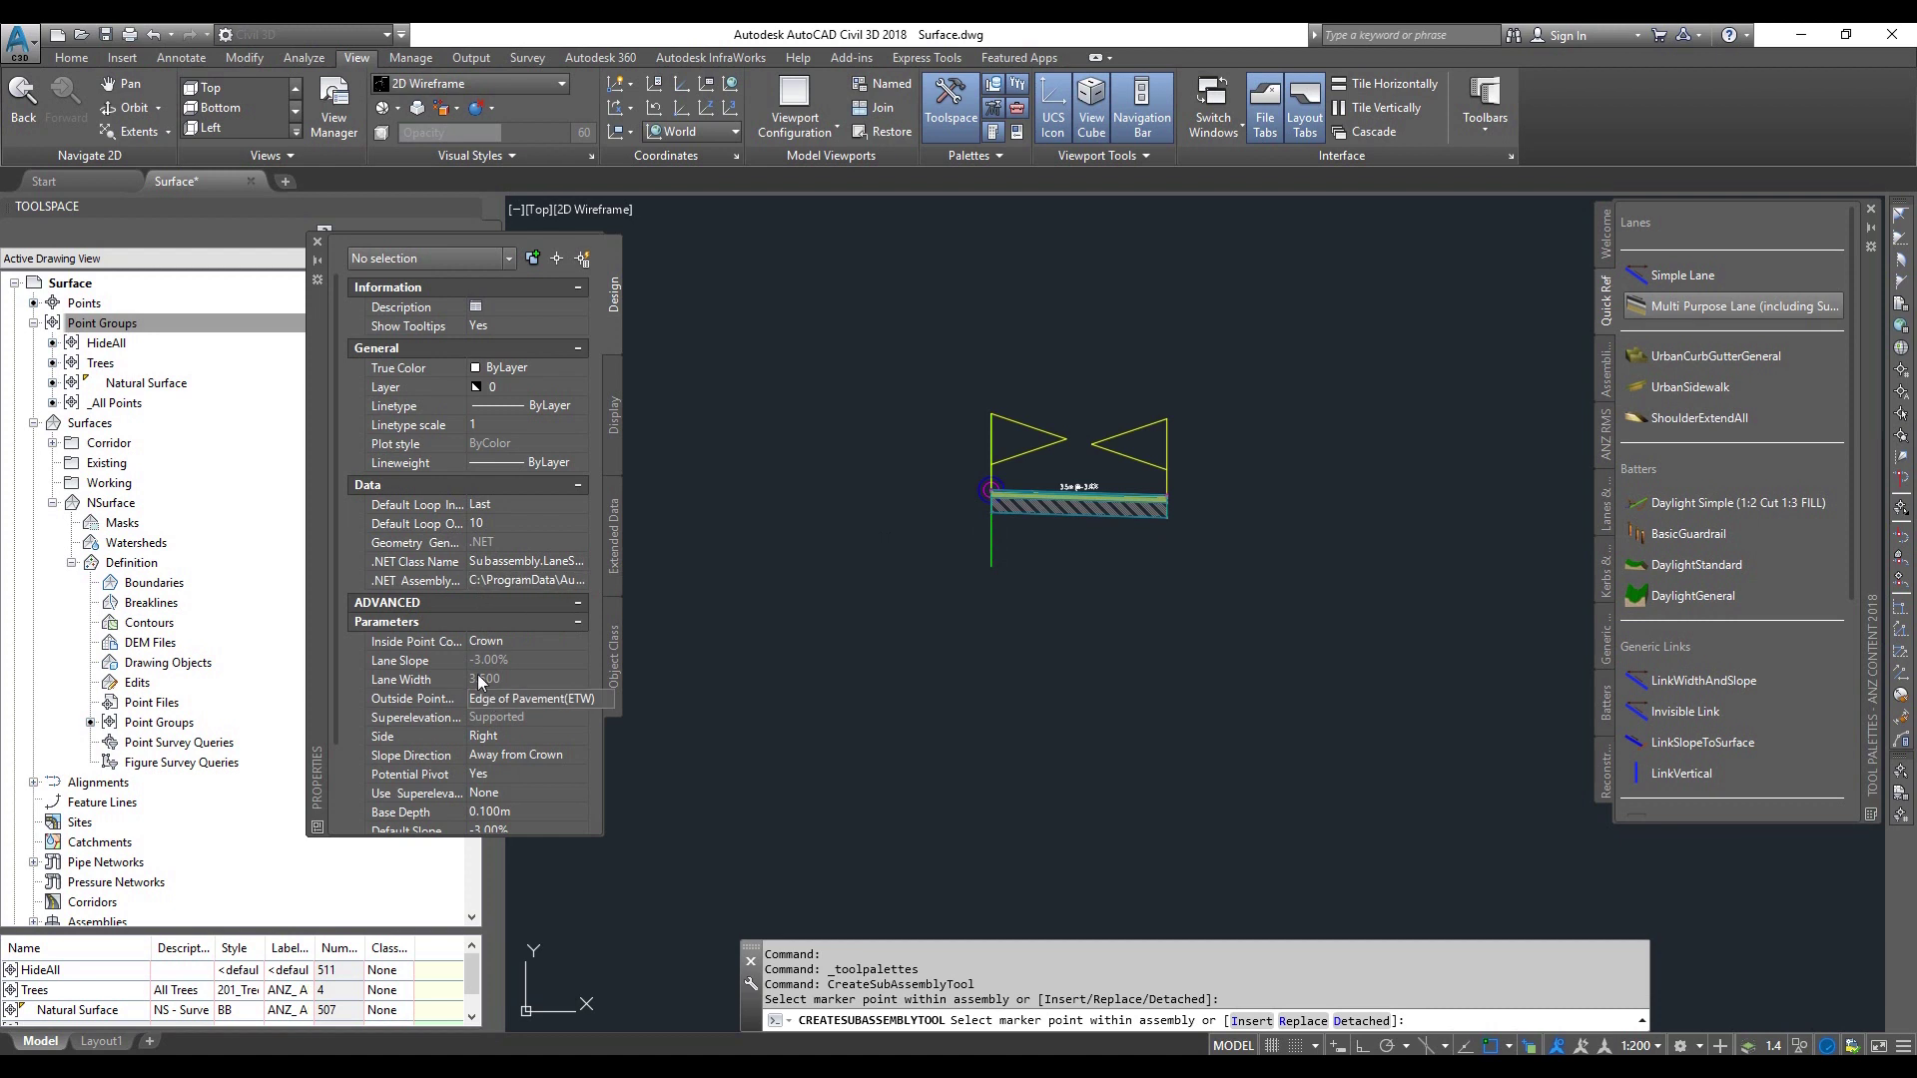
# Step: Set the lane Side to Left and attach a second lane on the baseline's left
pyautogui.scroll(-2, 494, 725)
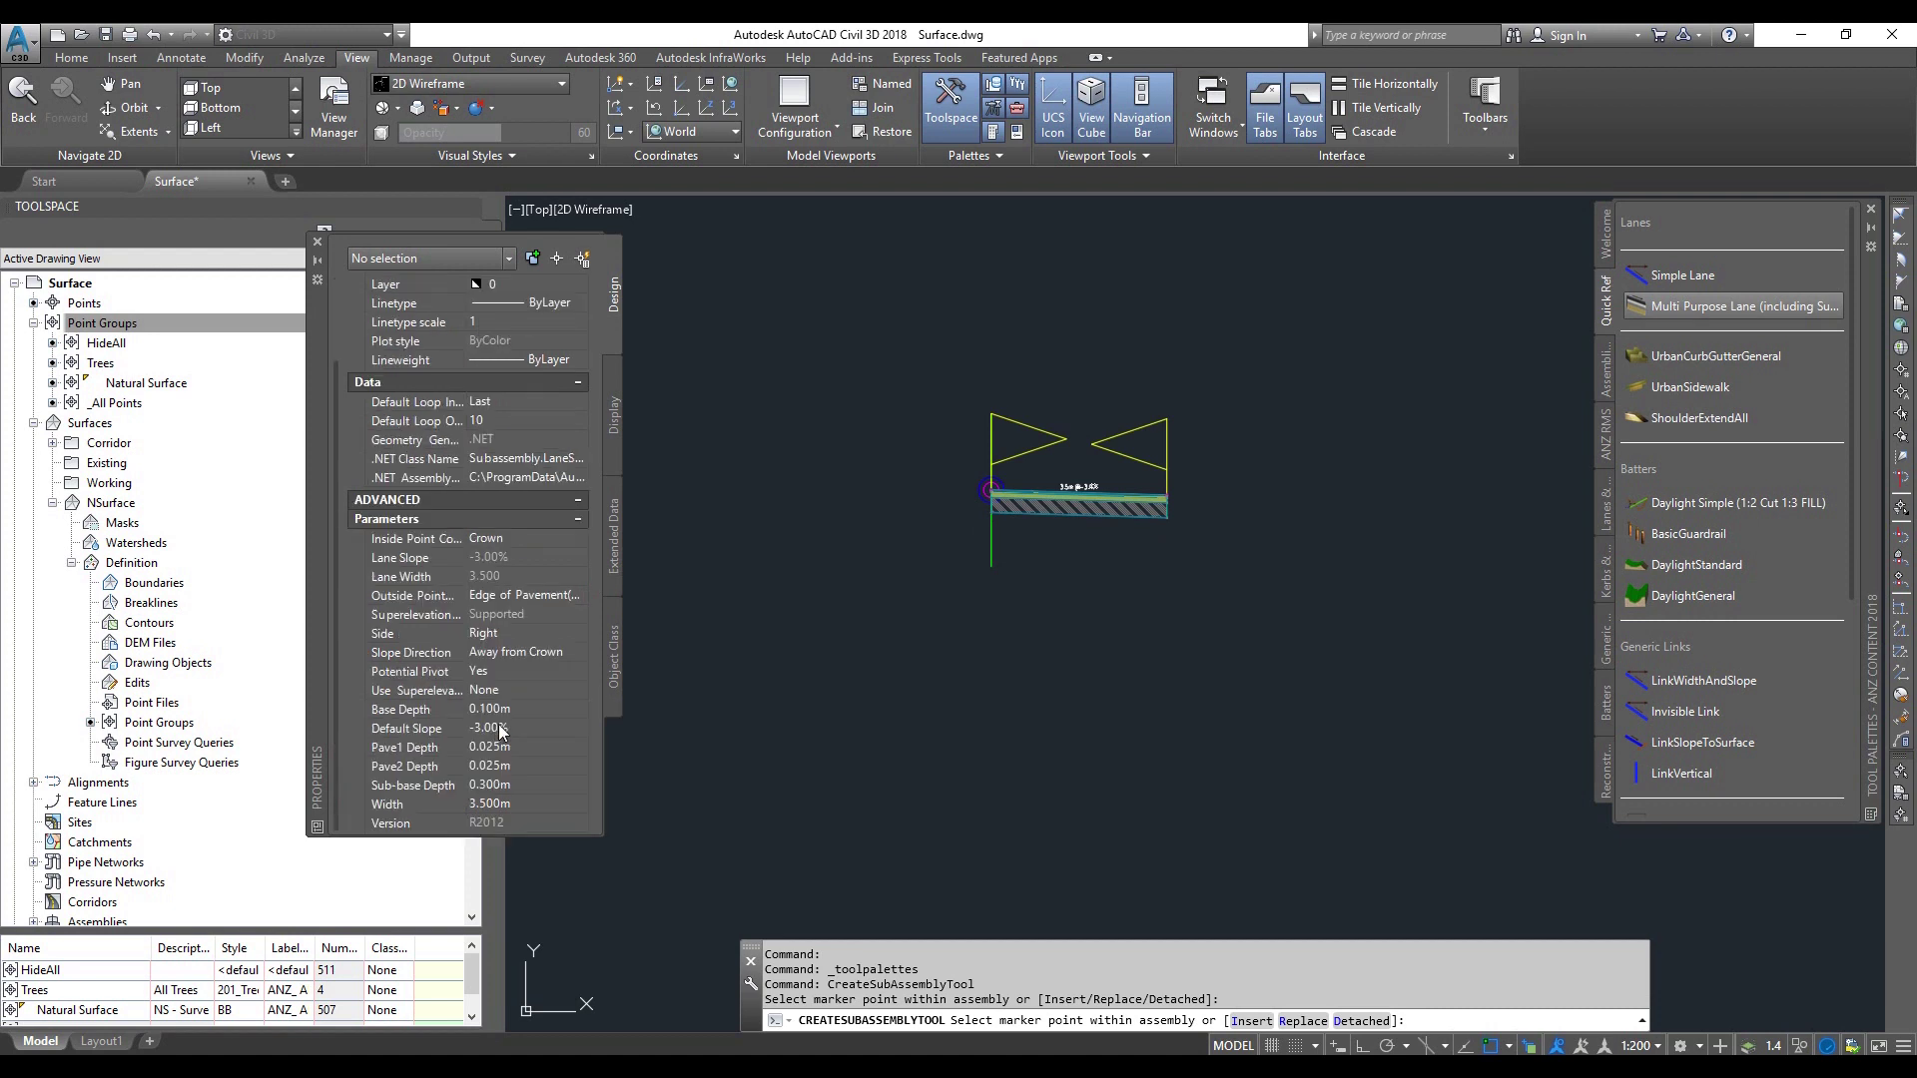
pyautogui.click(527, 640)
pyautogui.click(523, 663)
pyautogui.click(996, 548)
pyautogui.click(920, 595)
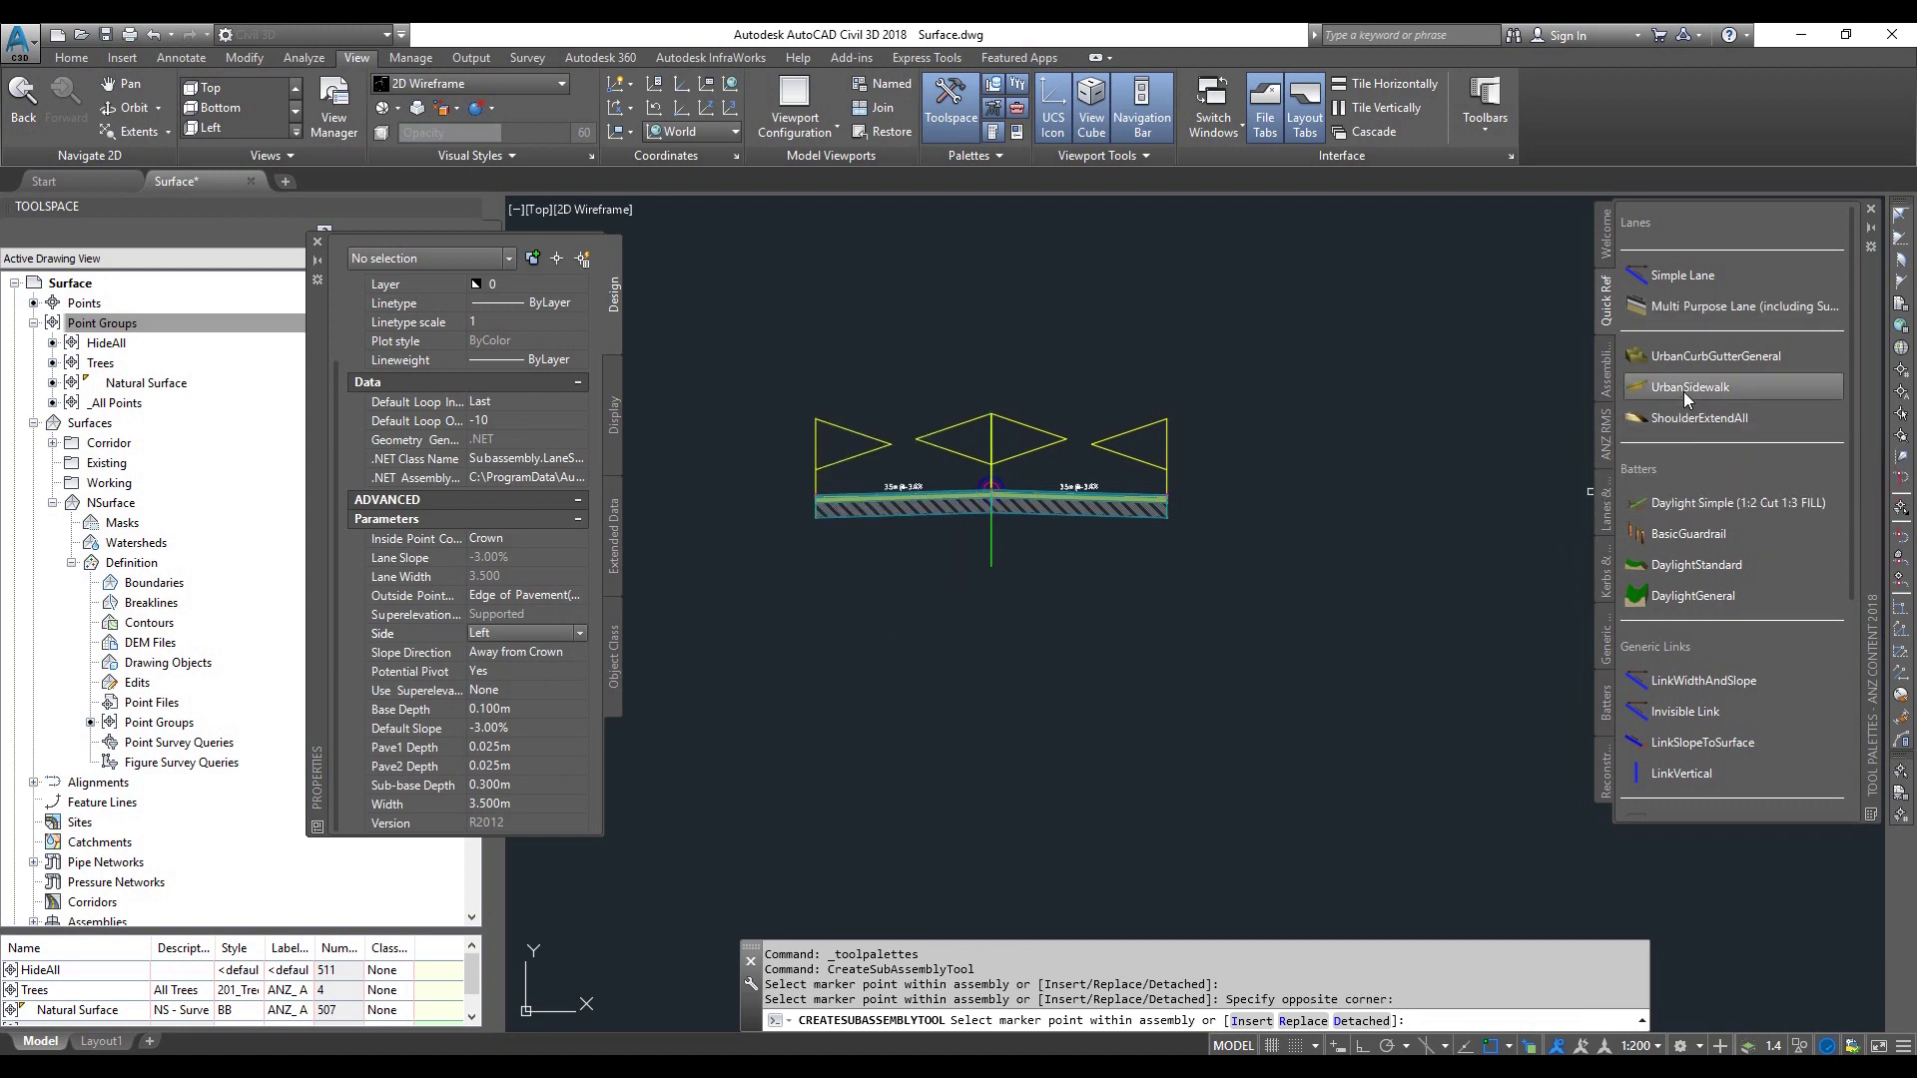
# Step: Pick UrbanCurbGutterGeneral and check its Side setting, which is Left
pyautogui.click(1697, 357)
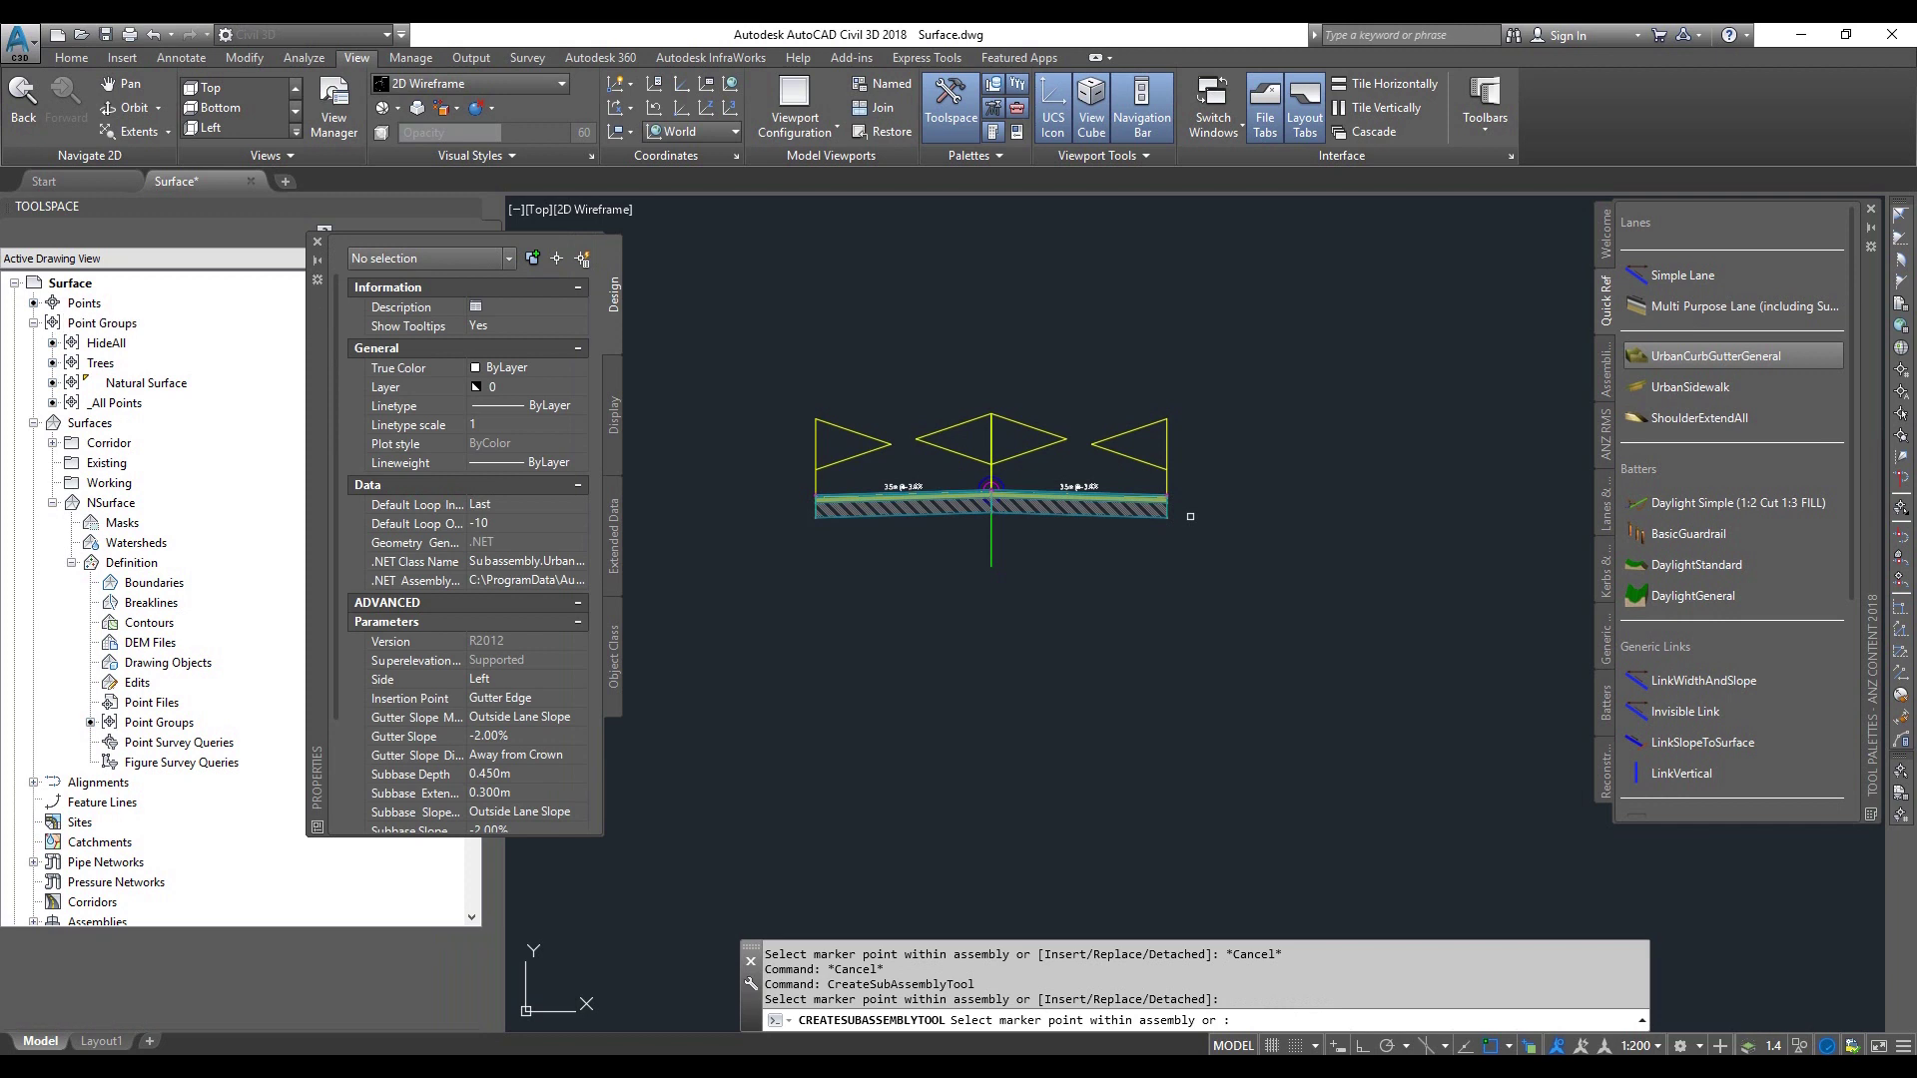
pyautogui.scroll(5, 992, 487)
pyautogui.scroll(5, 993, 487)
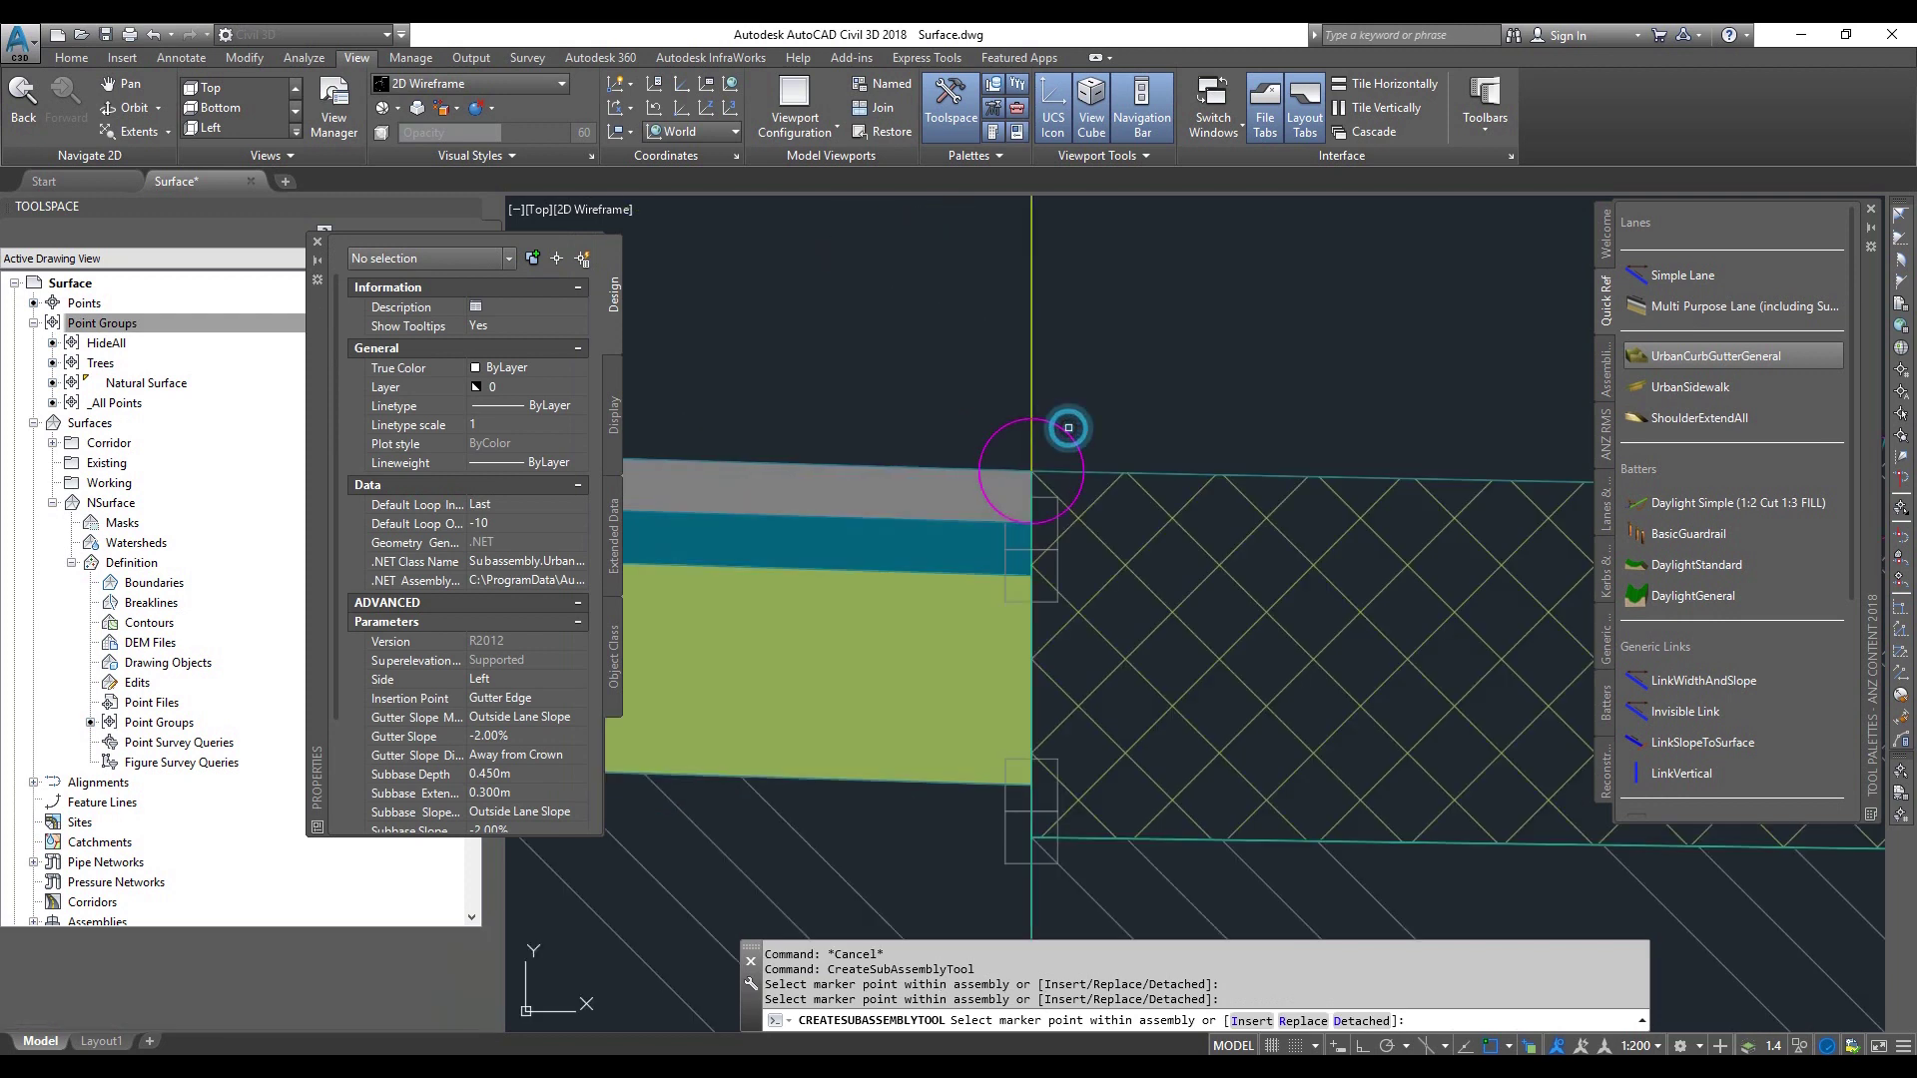
pyautogui.scroll(-6, 1068, 427)
pyautogui.scroll(-4, 1068, 427)
pyautogui.click(524, 683)
# Step: Review the curb's dimension parameters, center the assembly, and pick LinkWidthAndSlope
pyautogui.scroll(3, 1067, 571)
pyautogui.scroll(3, 1294, 536)
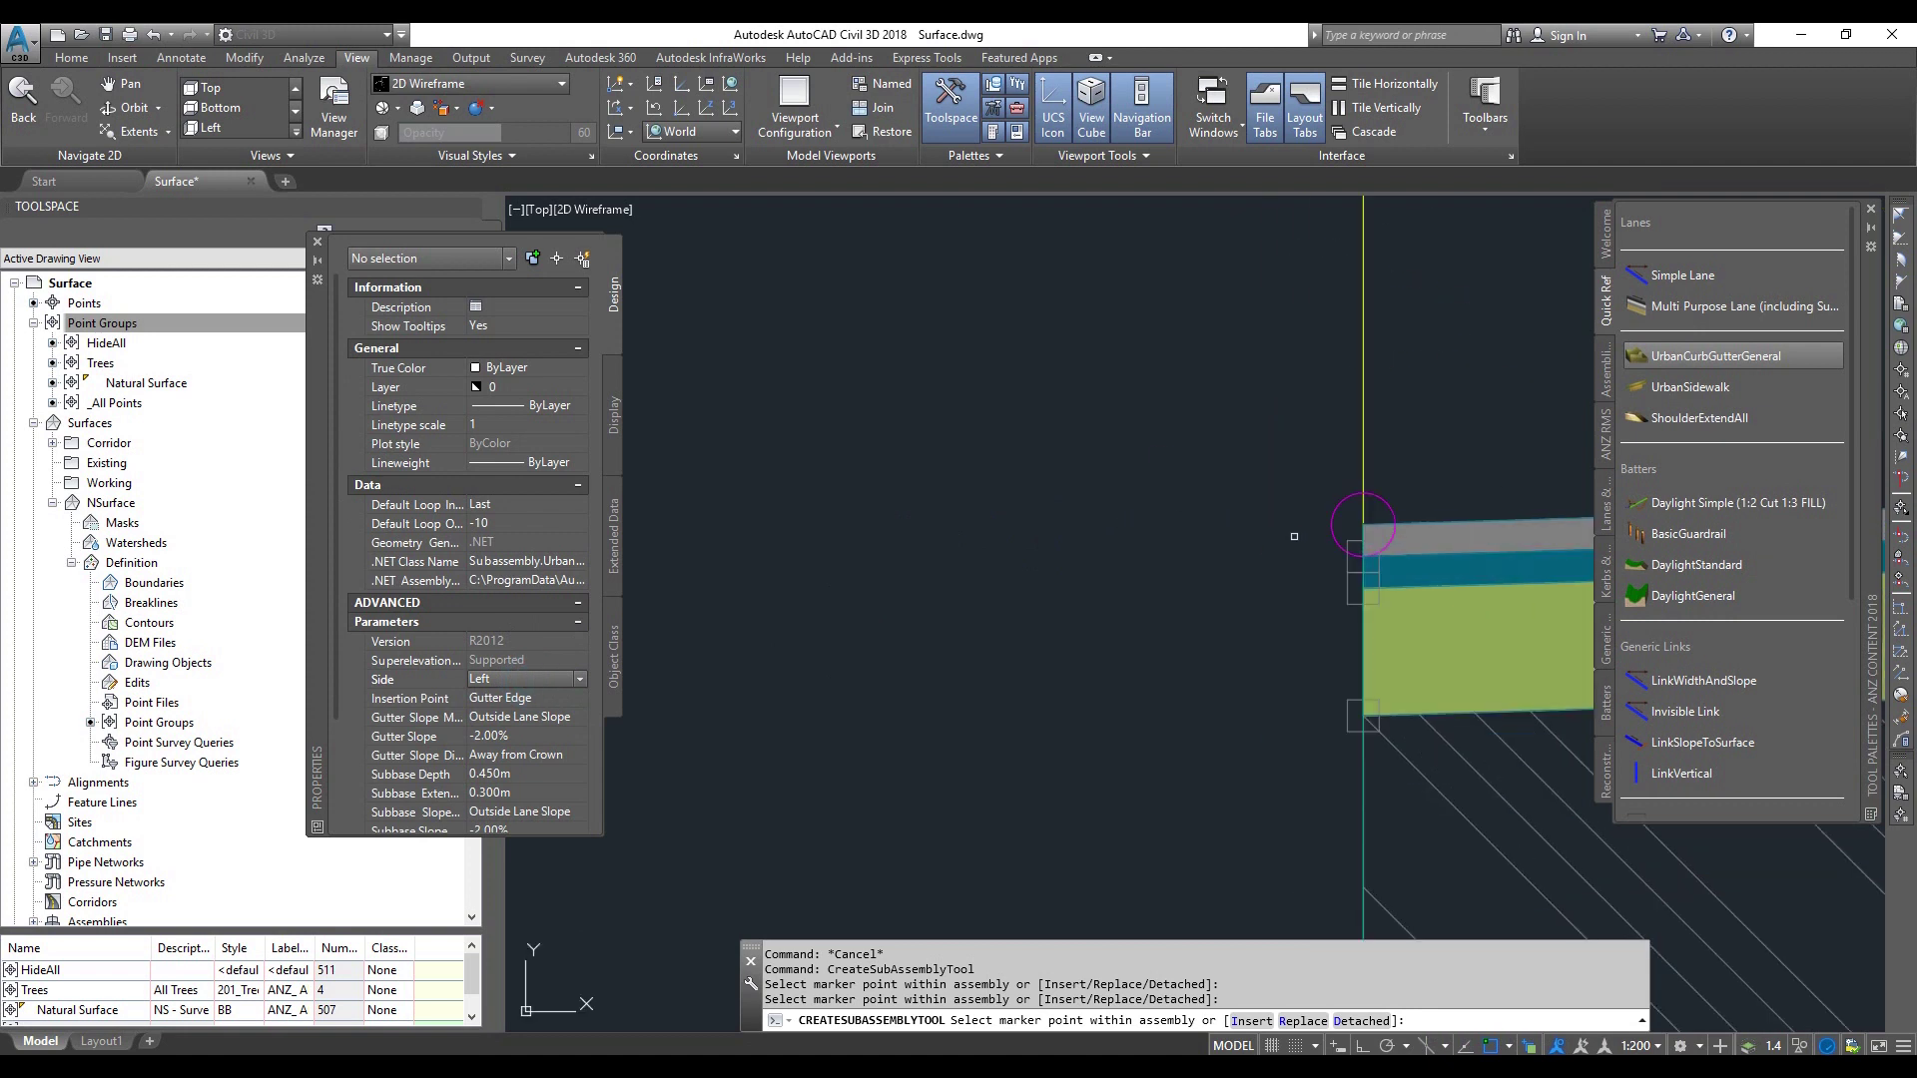
pyautogui.scroll(-2, 1294, 536)
pyautogui.scroll(-3, 1287, 549)
pyautogui.scroll(-2, 1254, 605)
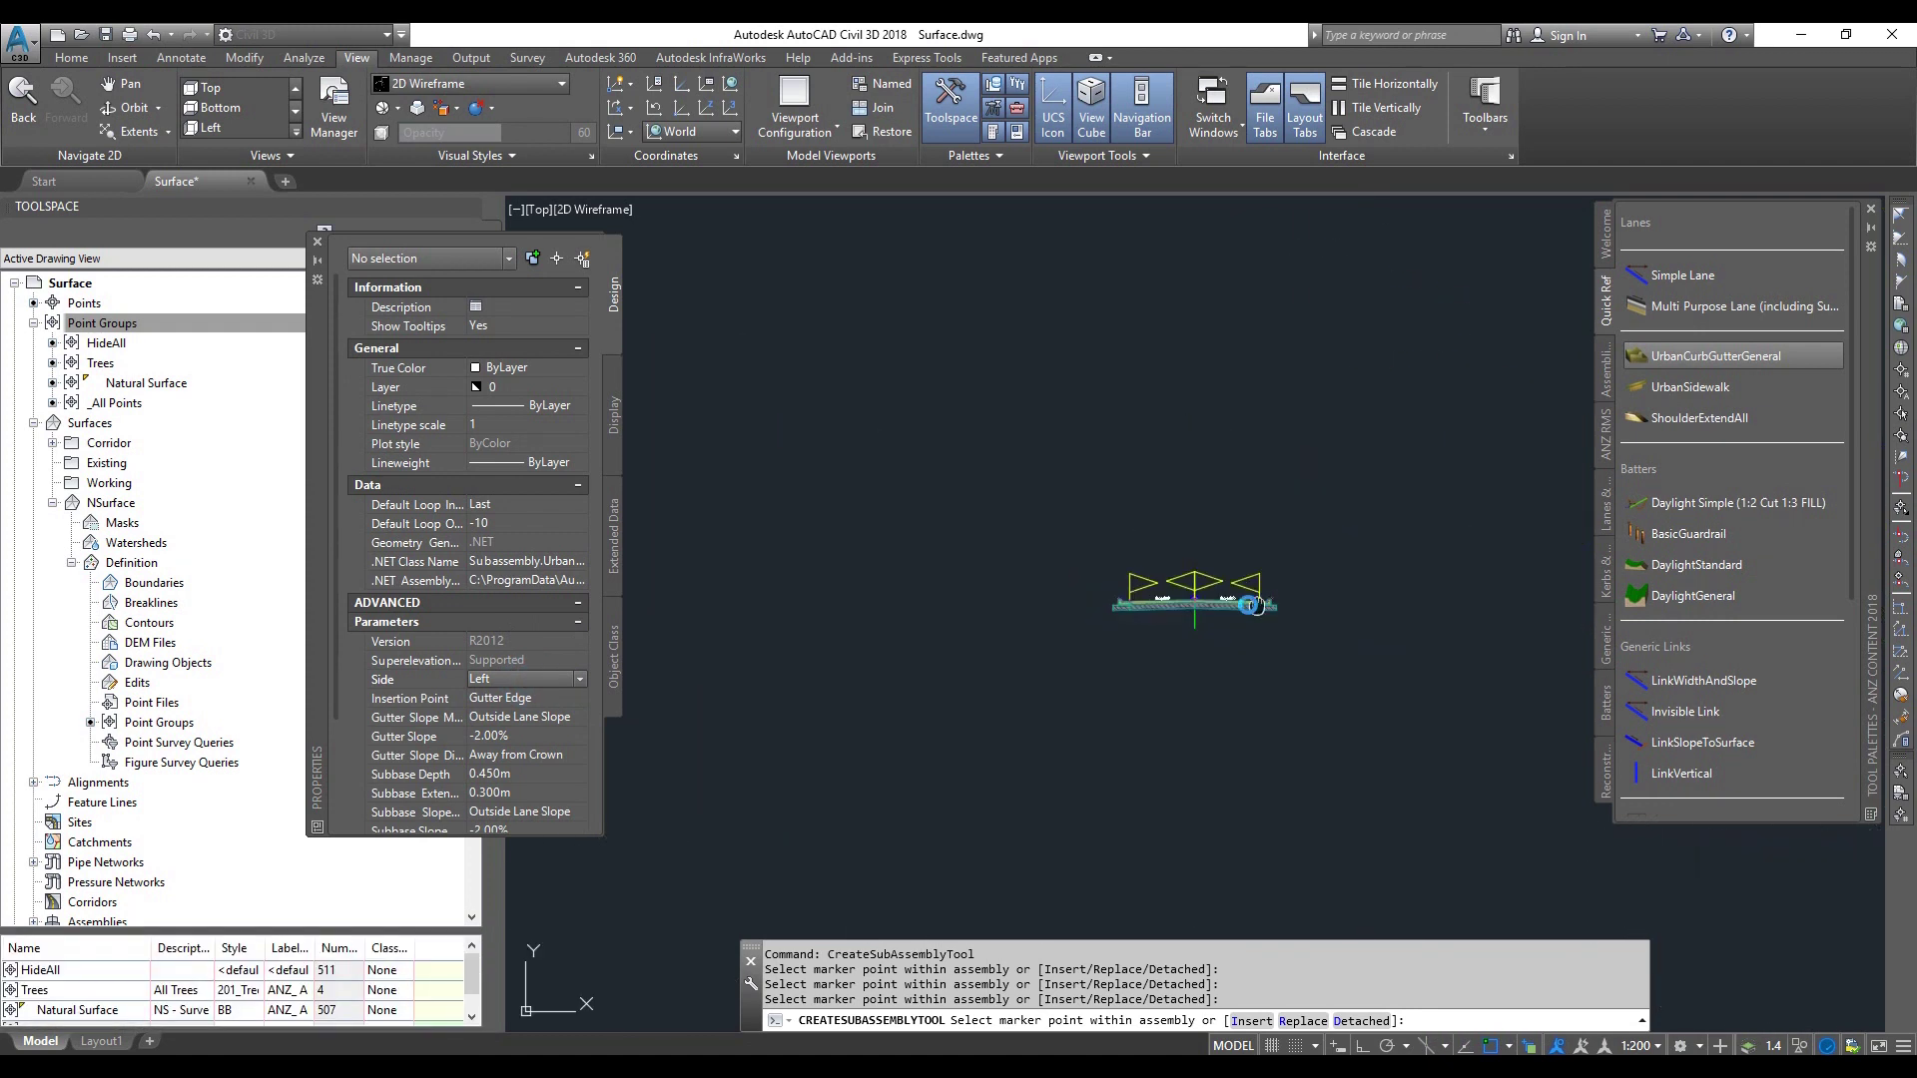
pyautogui.moveTo(1254, 605); pyautogui.dragTo(1108, 570, button='middle')
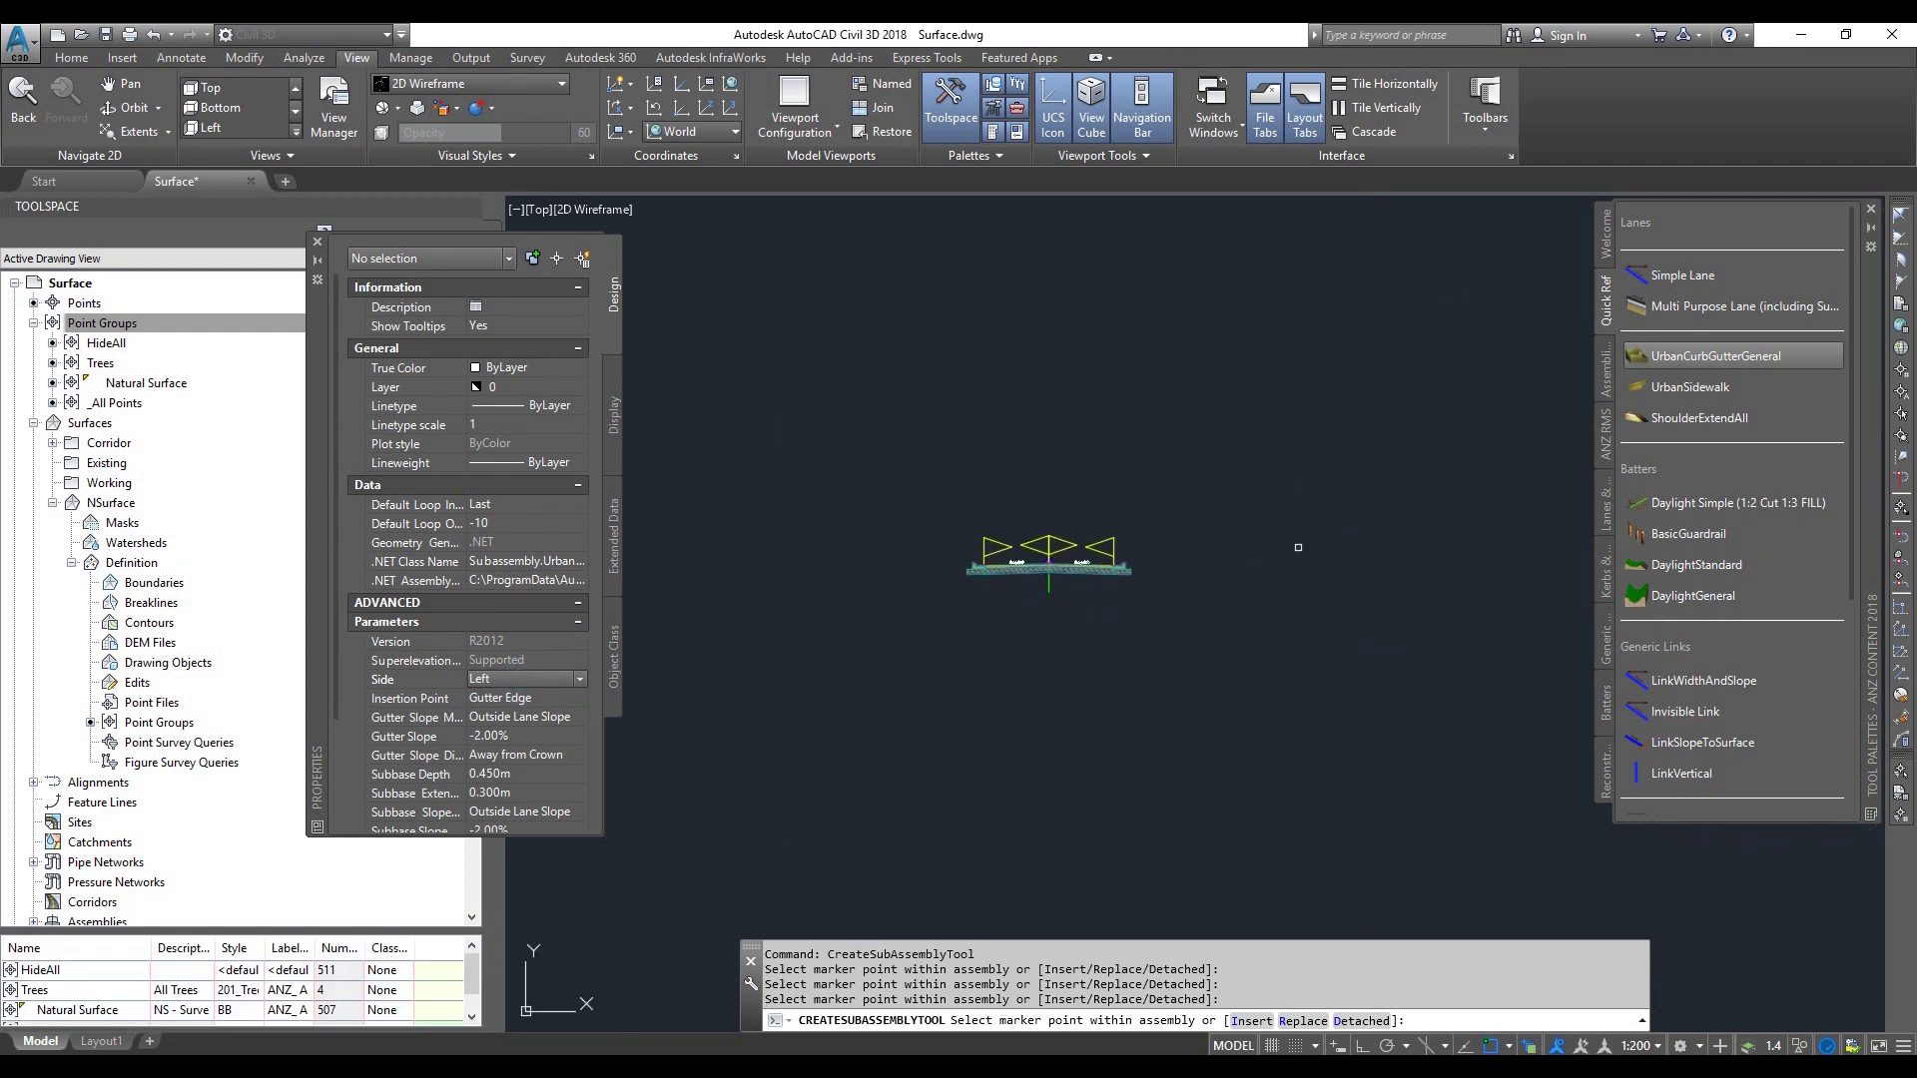
pyautogui.click(1660, 679)
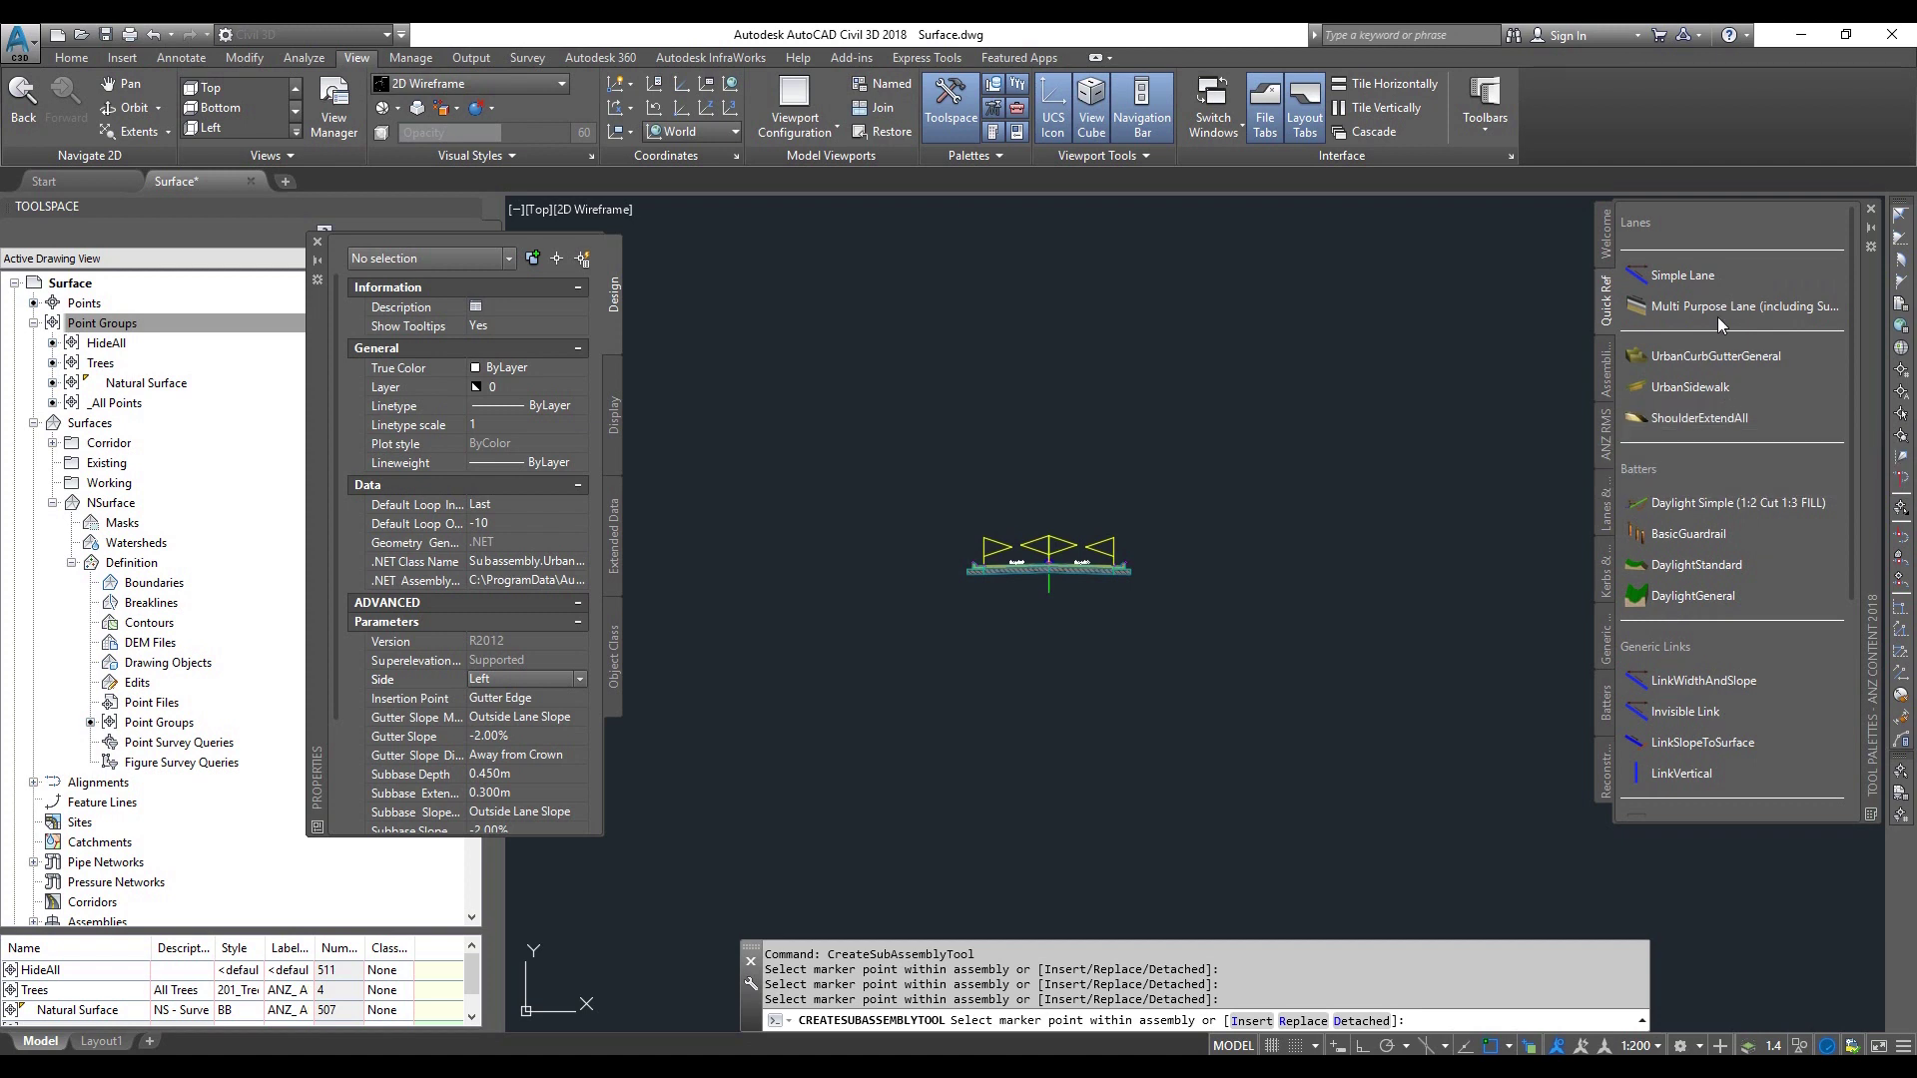
pyautogui.scroll(-3, 375, 765)
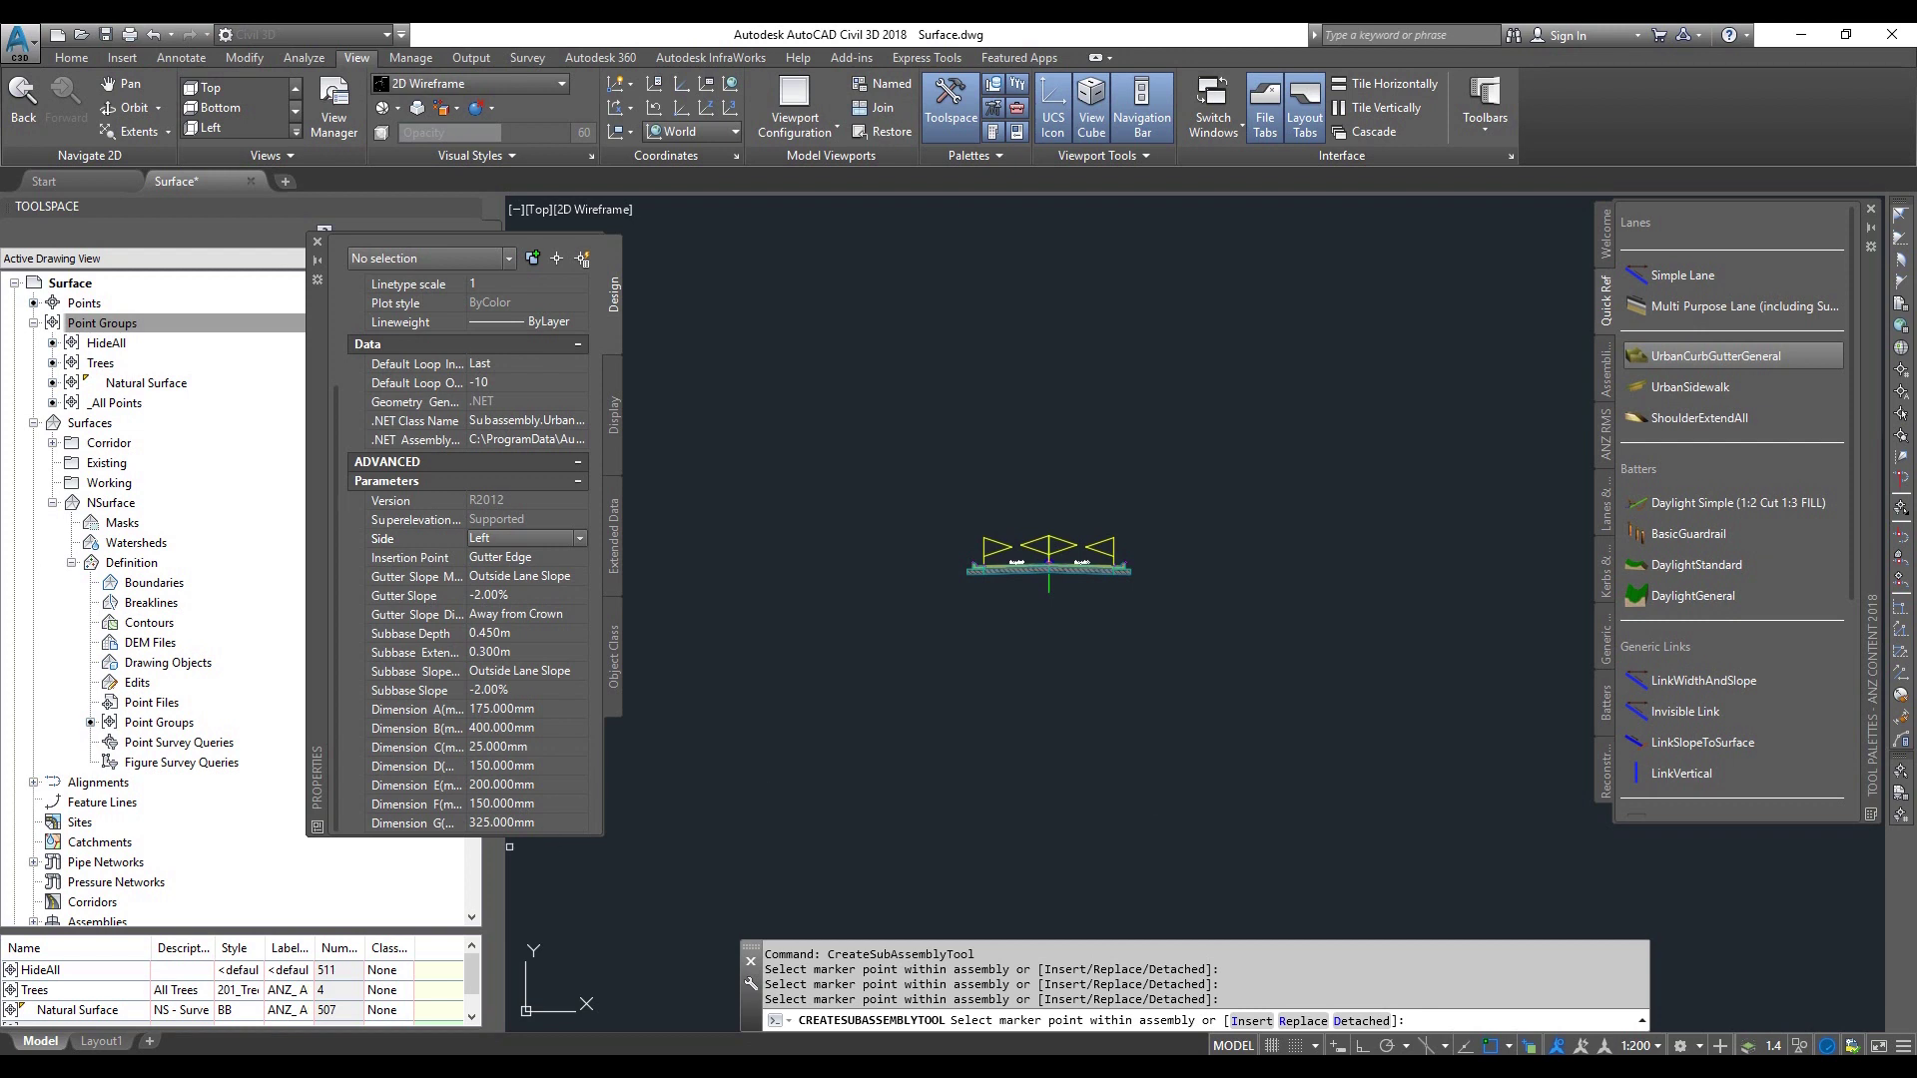
# Step: Search 'sub' in the Windows Start menu and launch Subassembly Composer 2018
pyautogui.press('super')
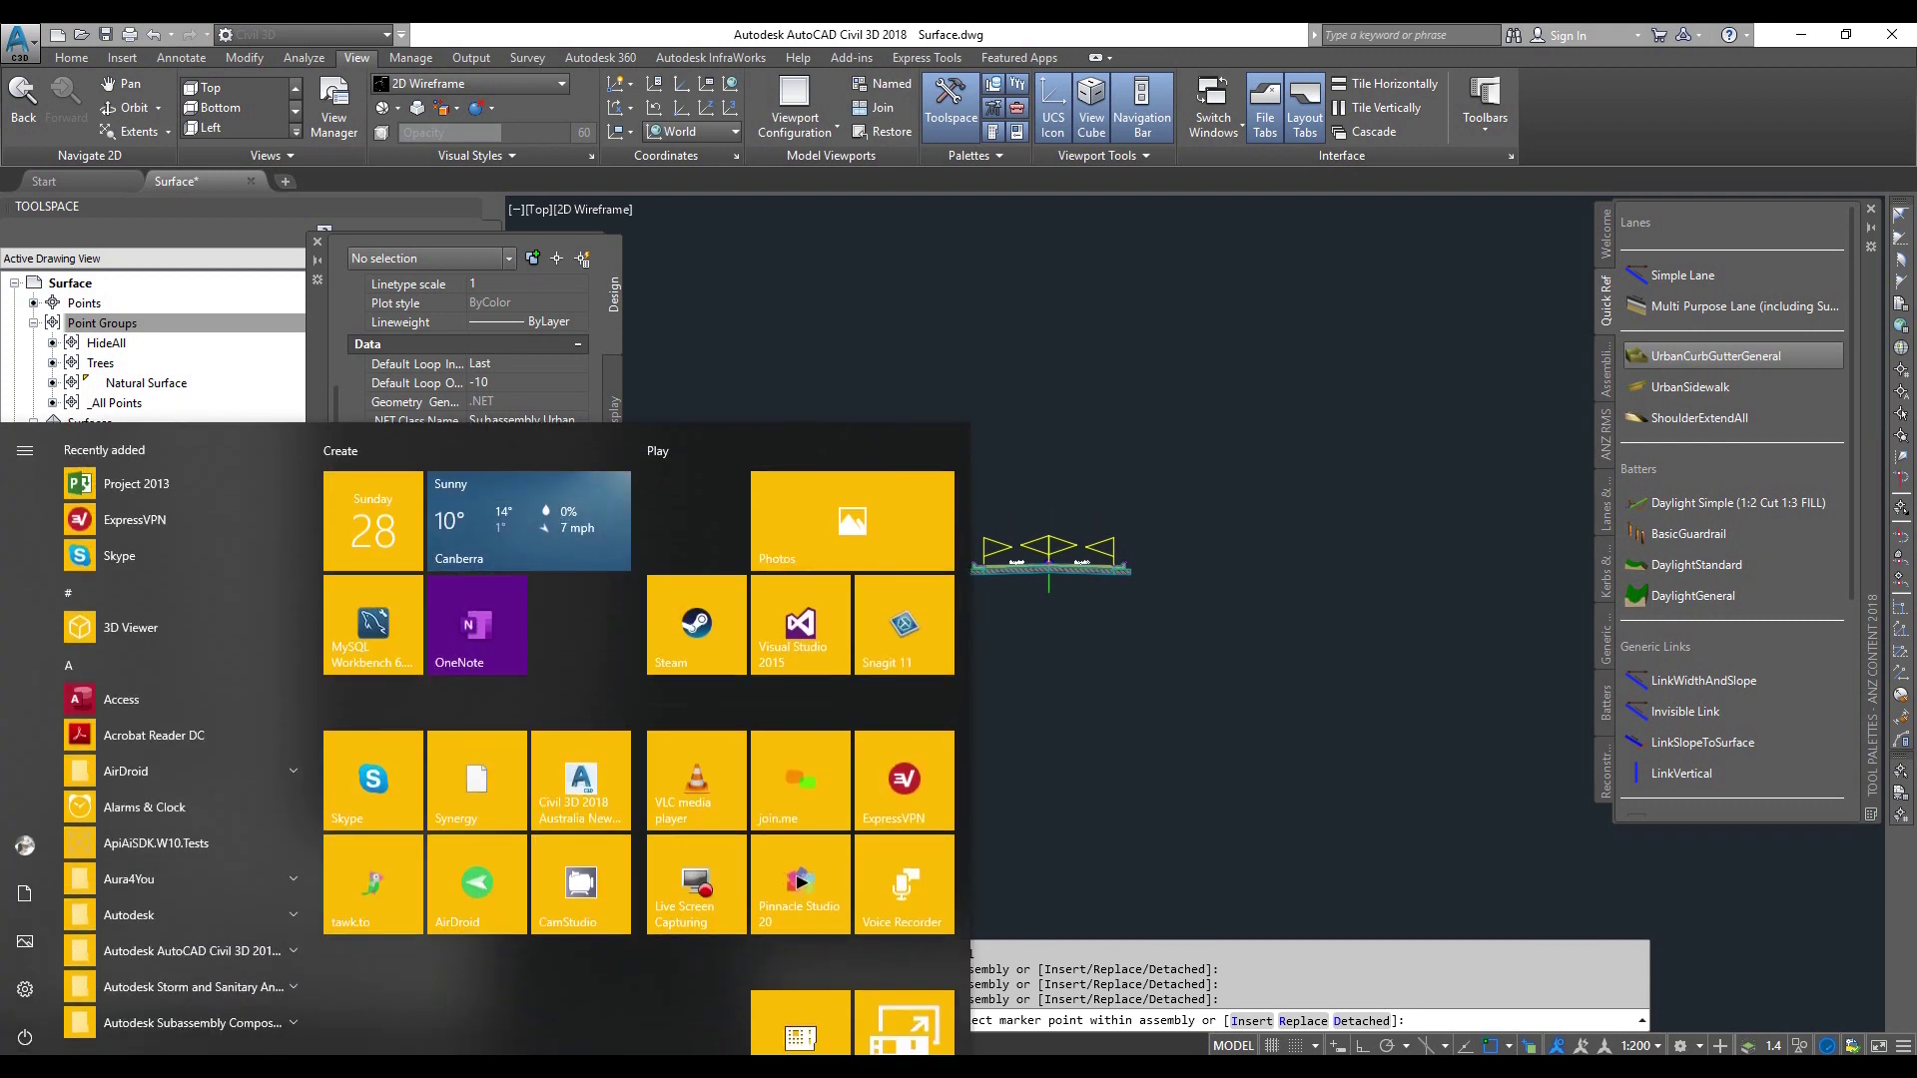
pyautogui.write('sub')
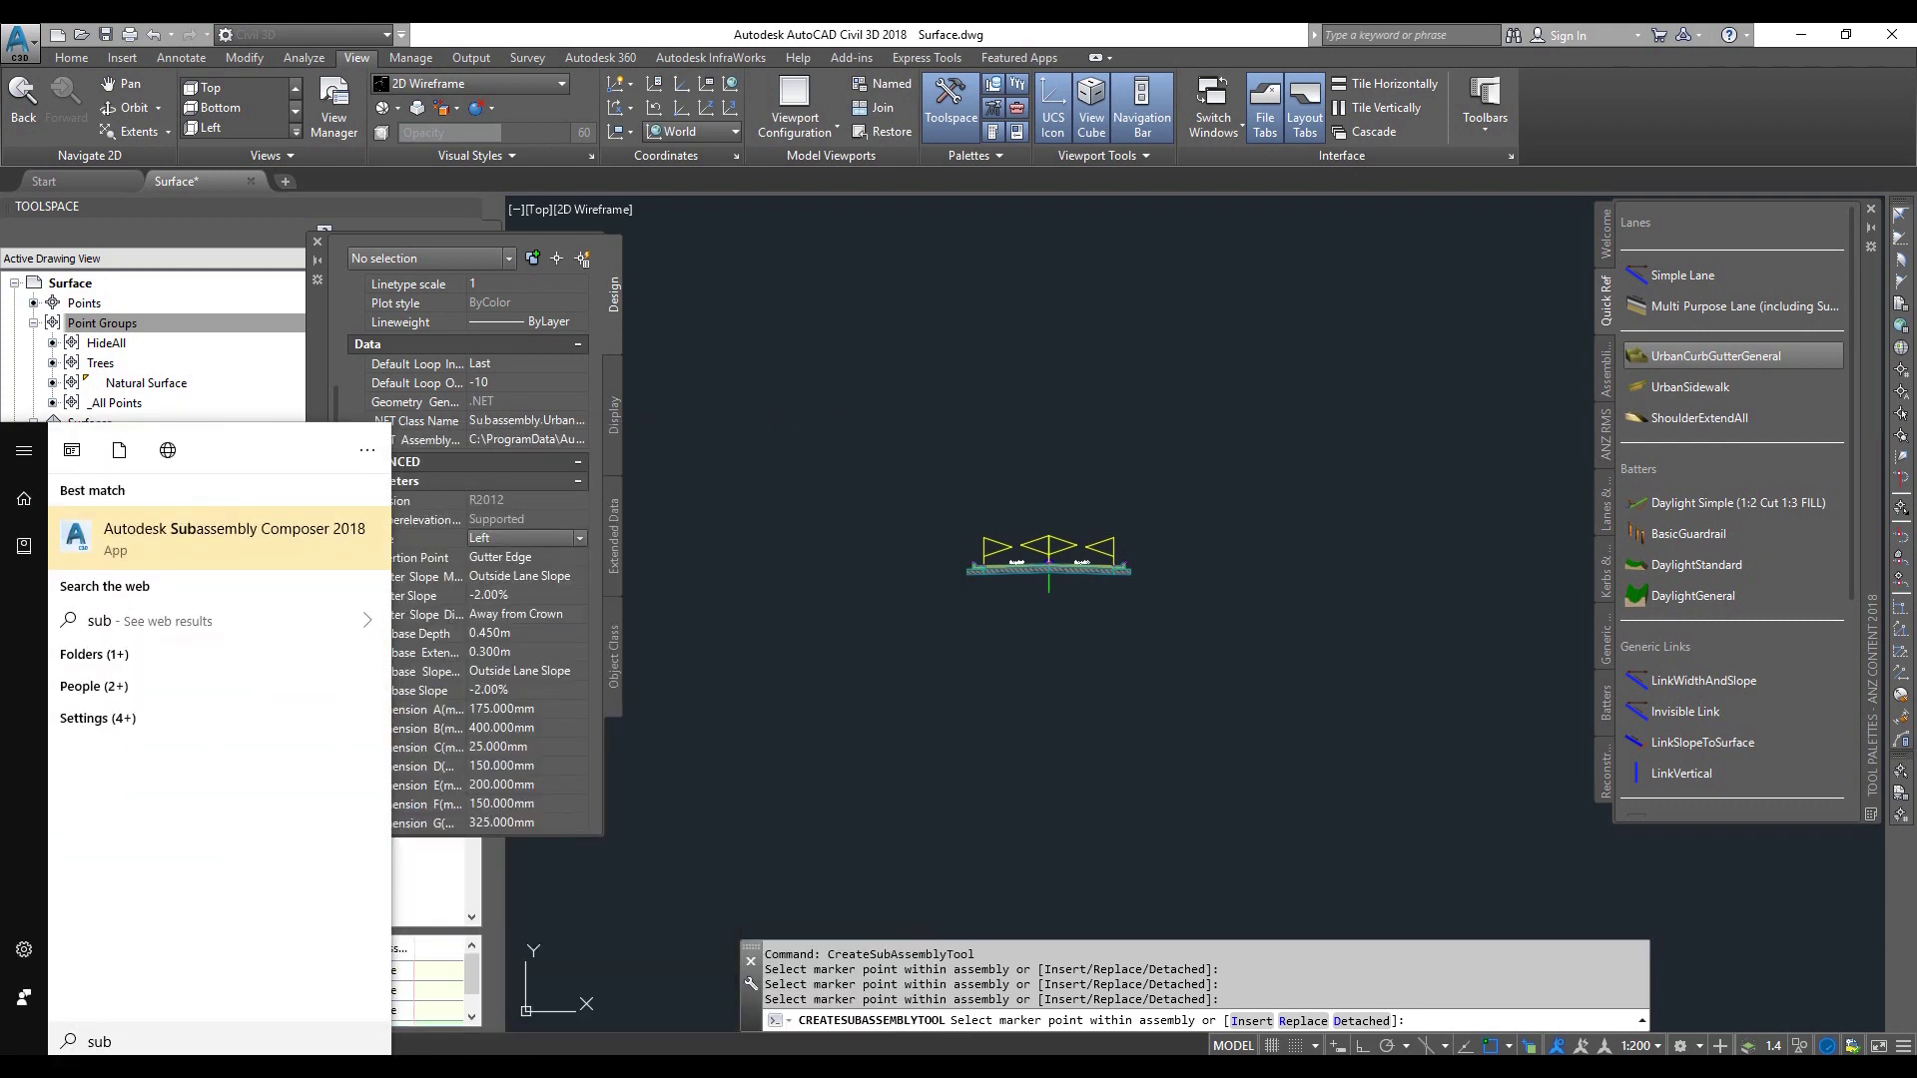
pyautogui.press('Return')
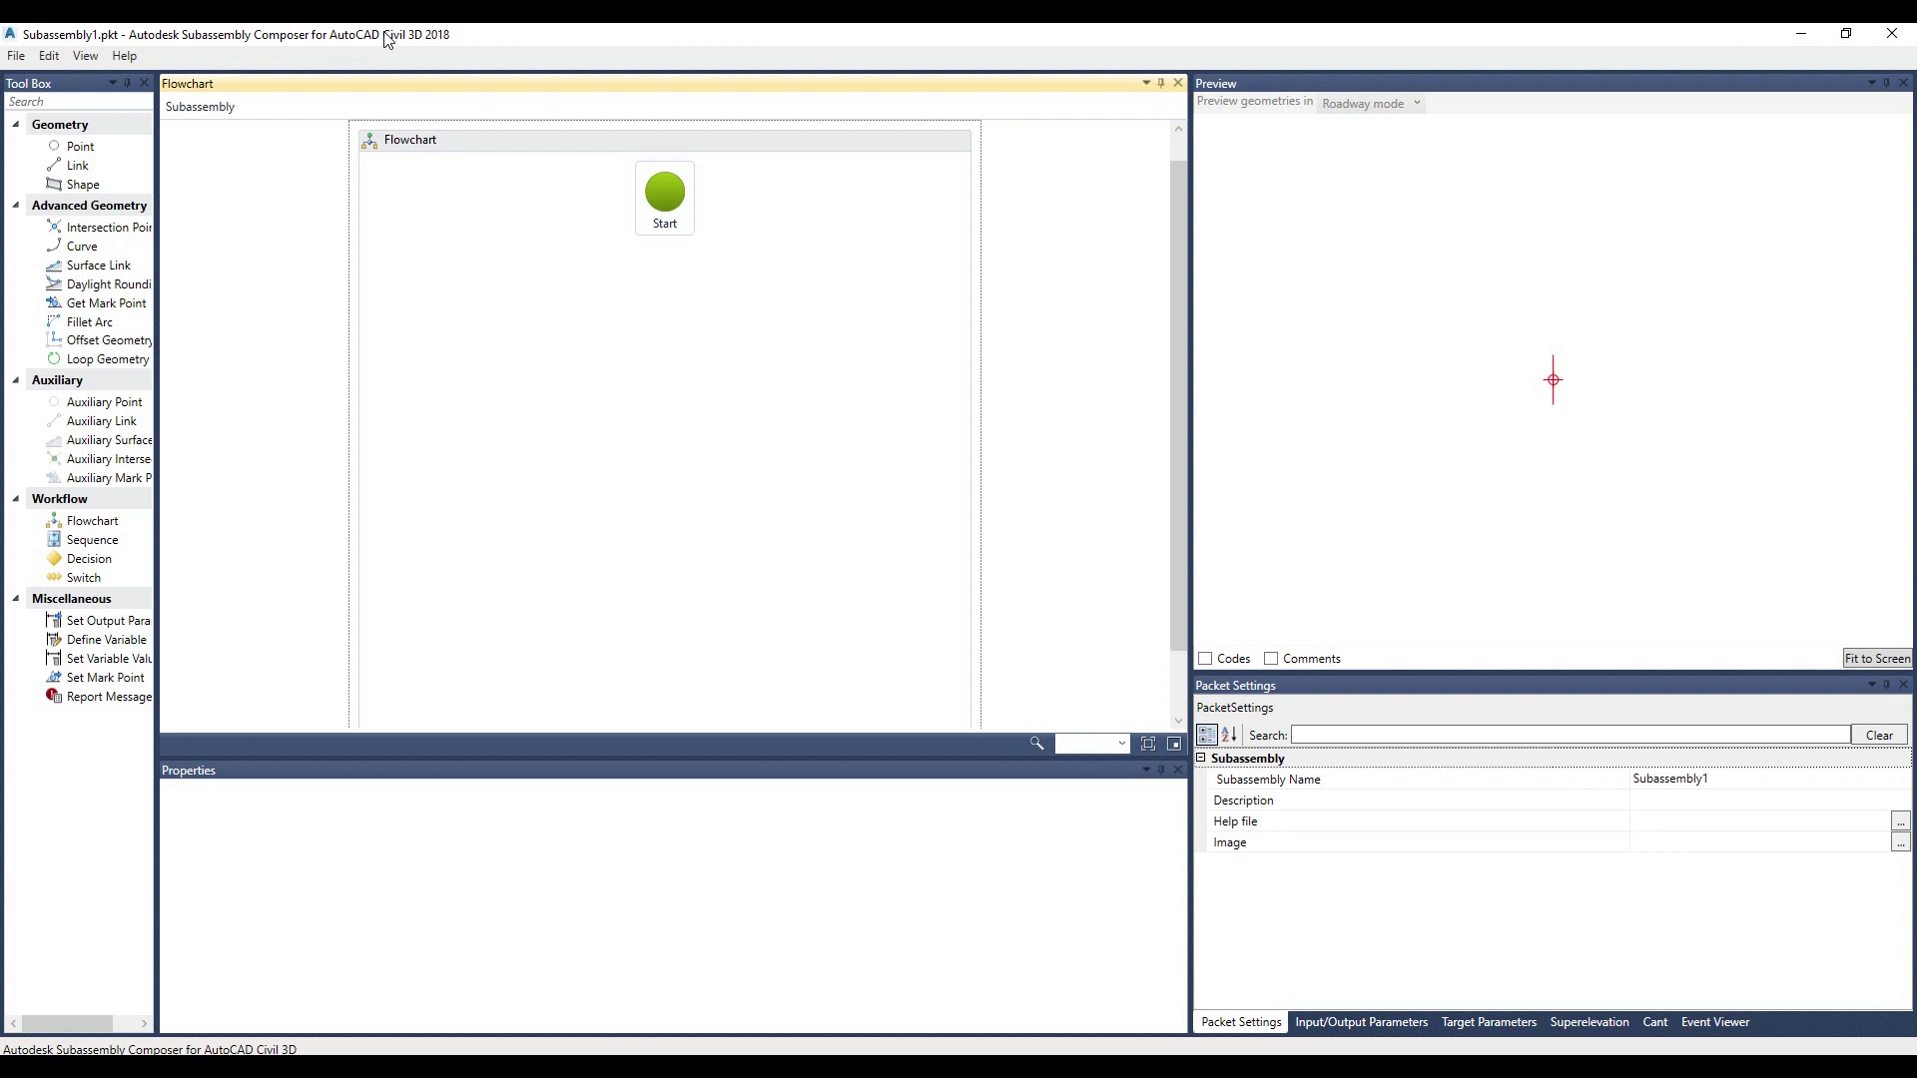
# Step: Snap Subassembly Composer beside AutoCAD, then maximize the Composer window to full screen again
pyautogui.doubleClick(387, 40)
pyautogui.moveTo(388, 97); pyautogui.dragTo(872, 205)
pyautogui.moveTo(1303, 803); pyautogui.dragTo(1748, 929)
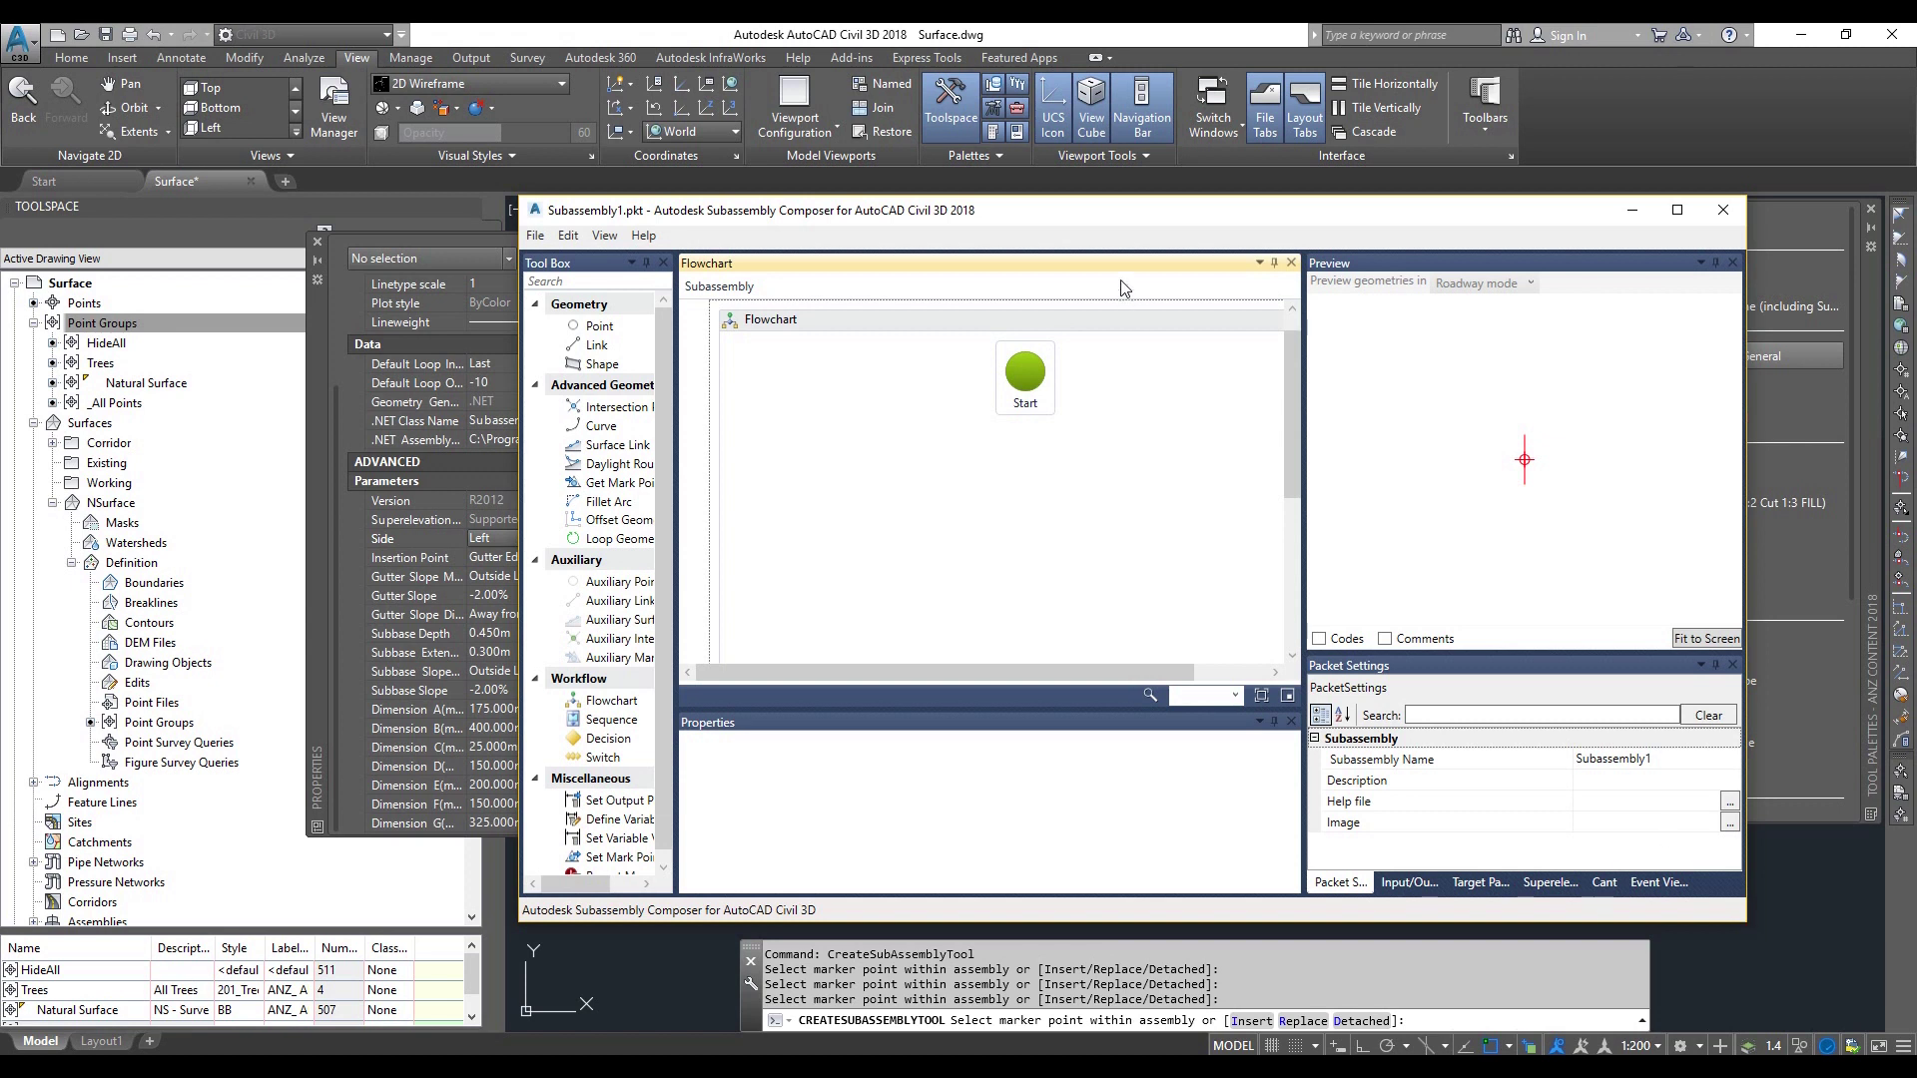
pyautogui.moveTo(1091, 211); pyautogui.dragTo(1916, 295)
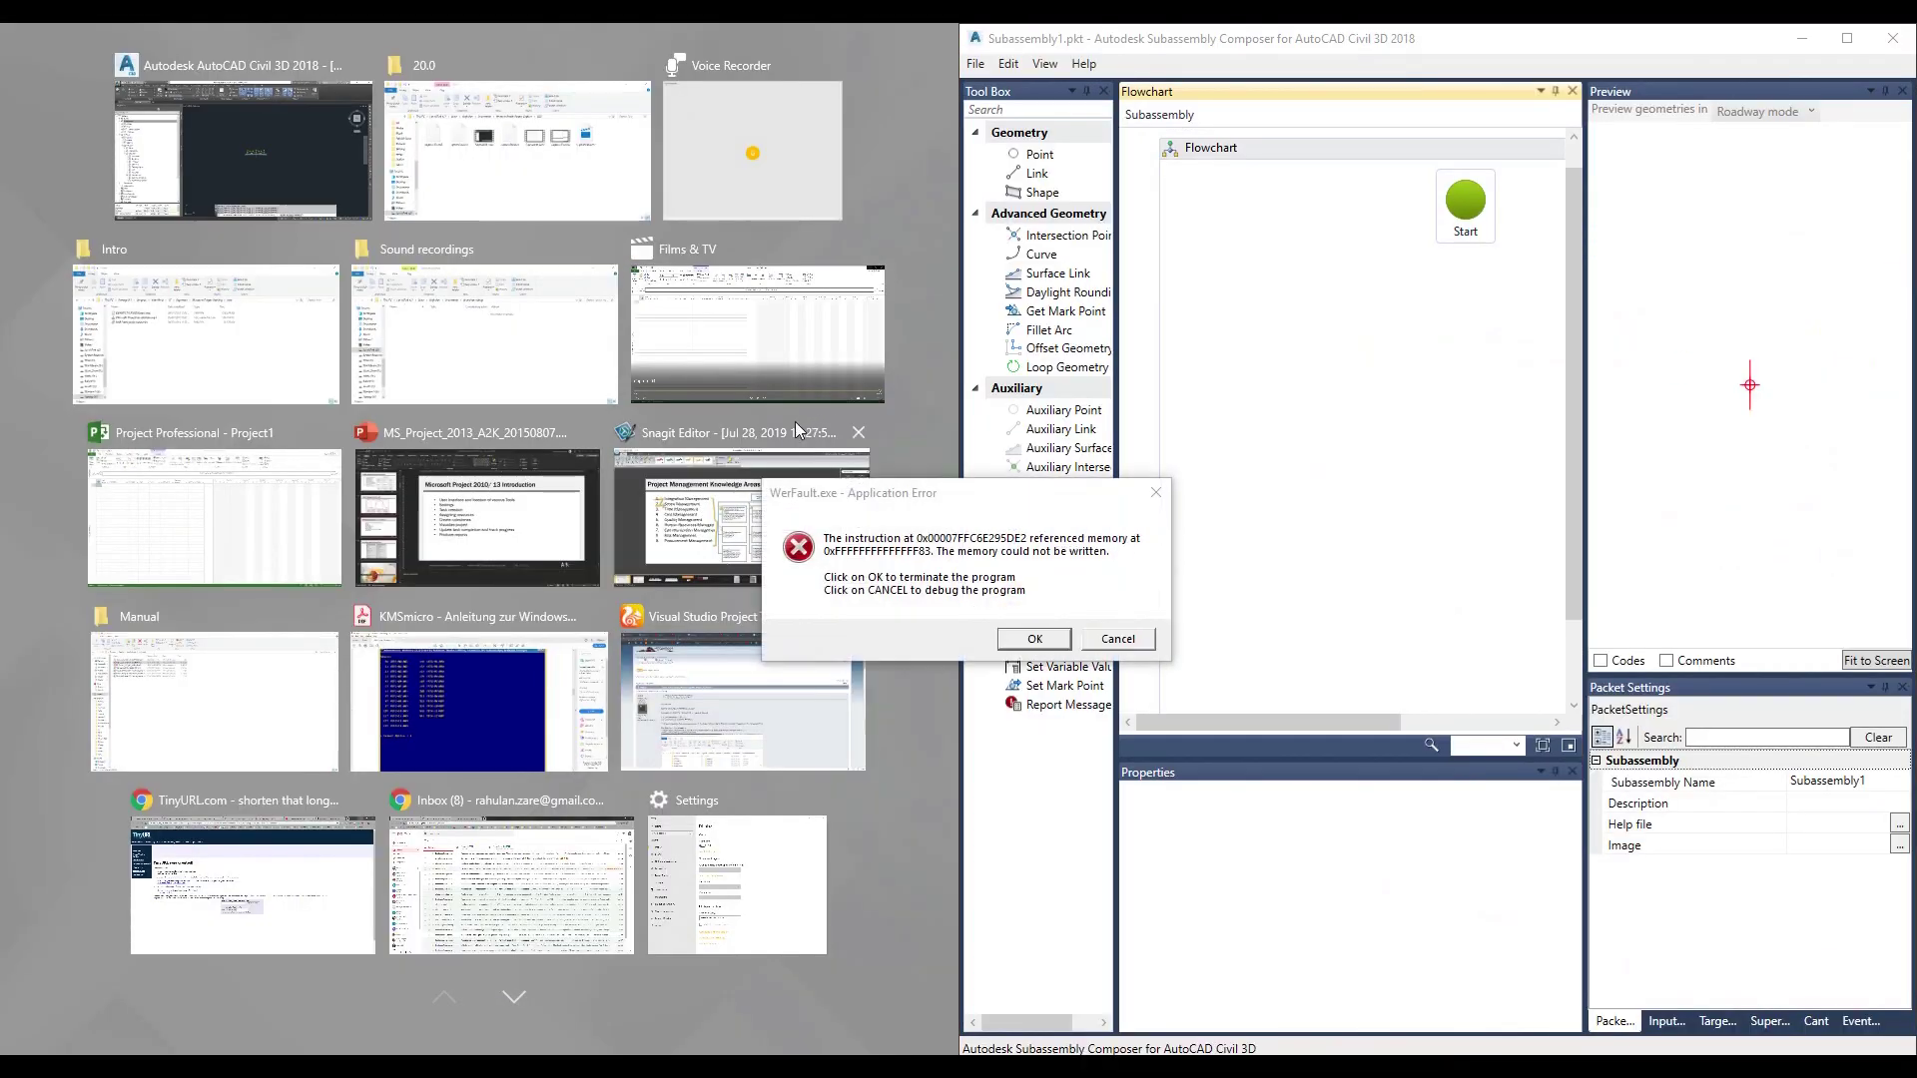
pyautogui.click(1033, 647)
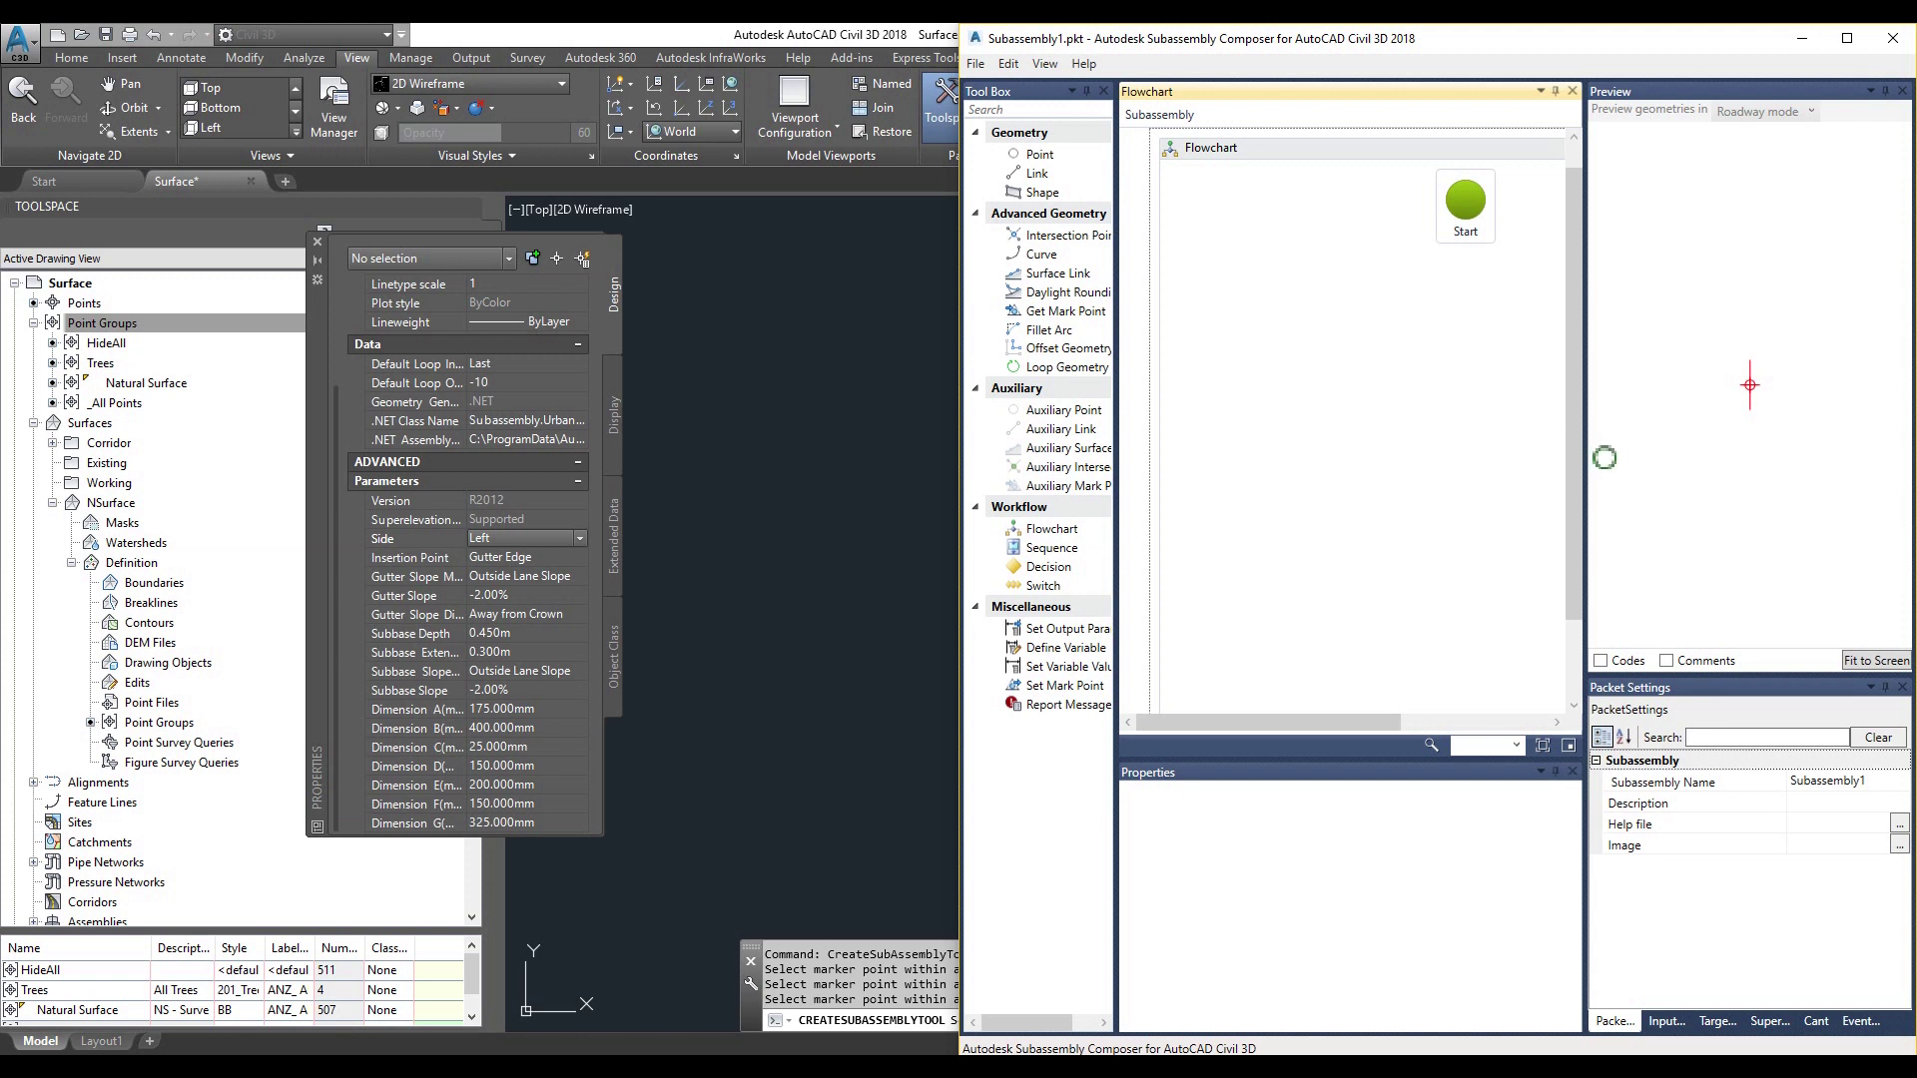
pyautogui.moveTo(1515, 45); pyautogui.dragTo(949, 221)
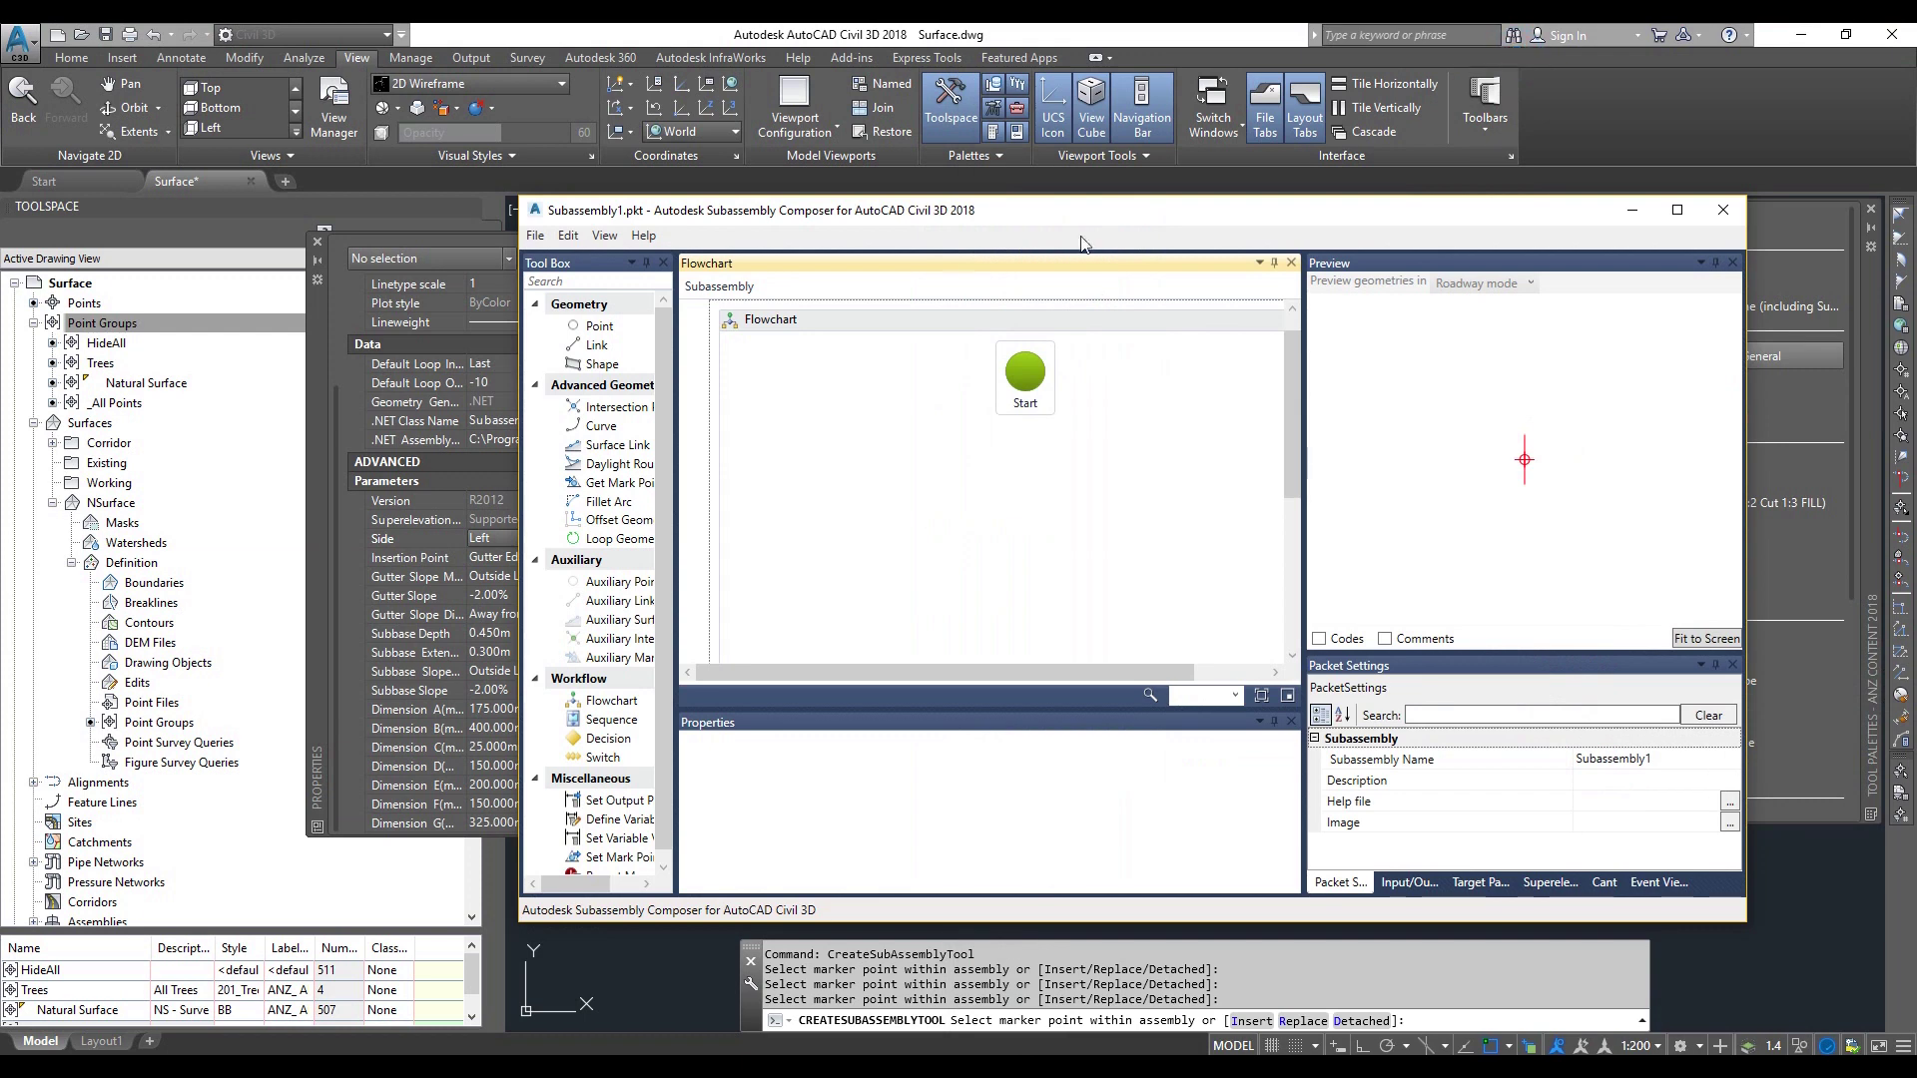
pyautogui.doubleClick(949, 222)
# Step: Open the File menu and dismiss it without choosing a command
pyautogui.click(16, 56)
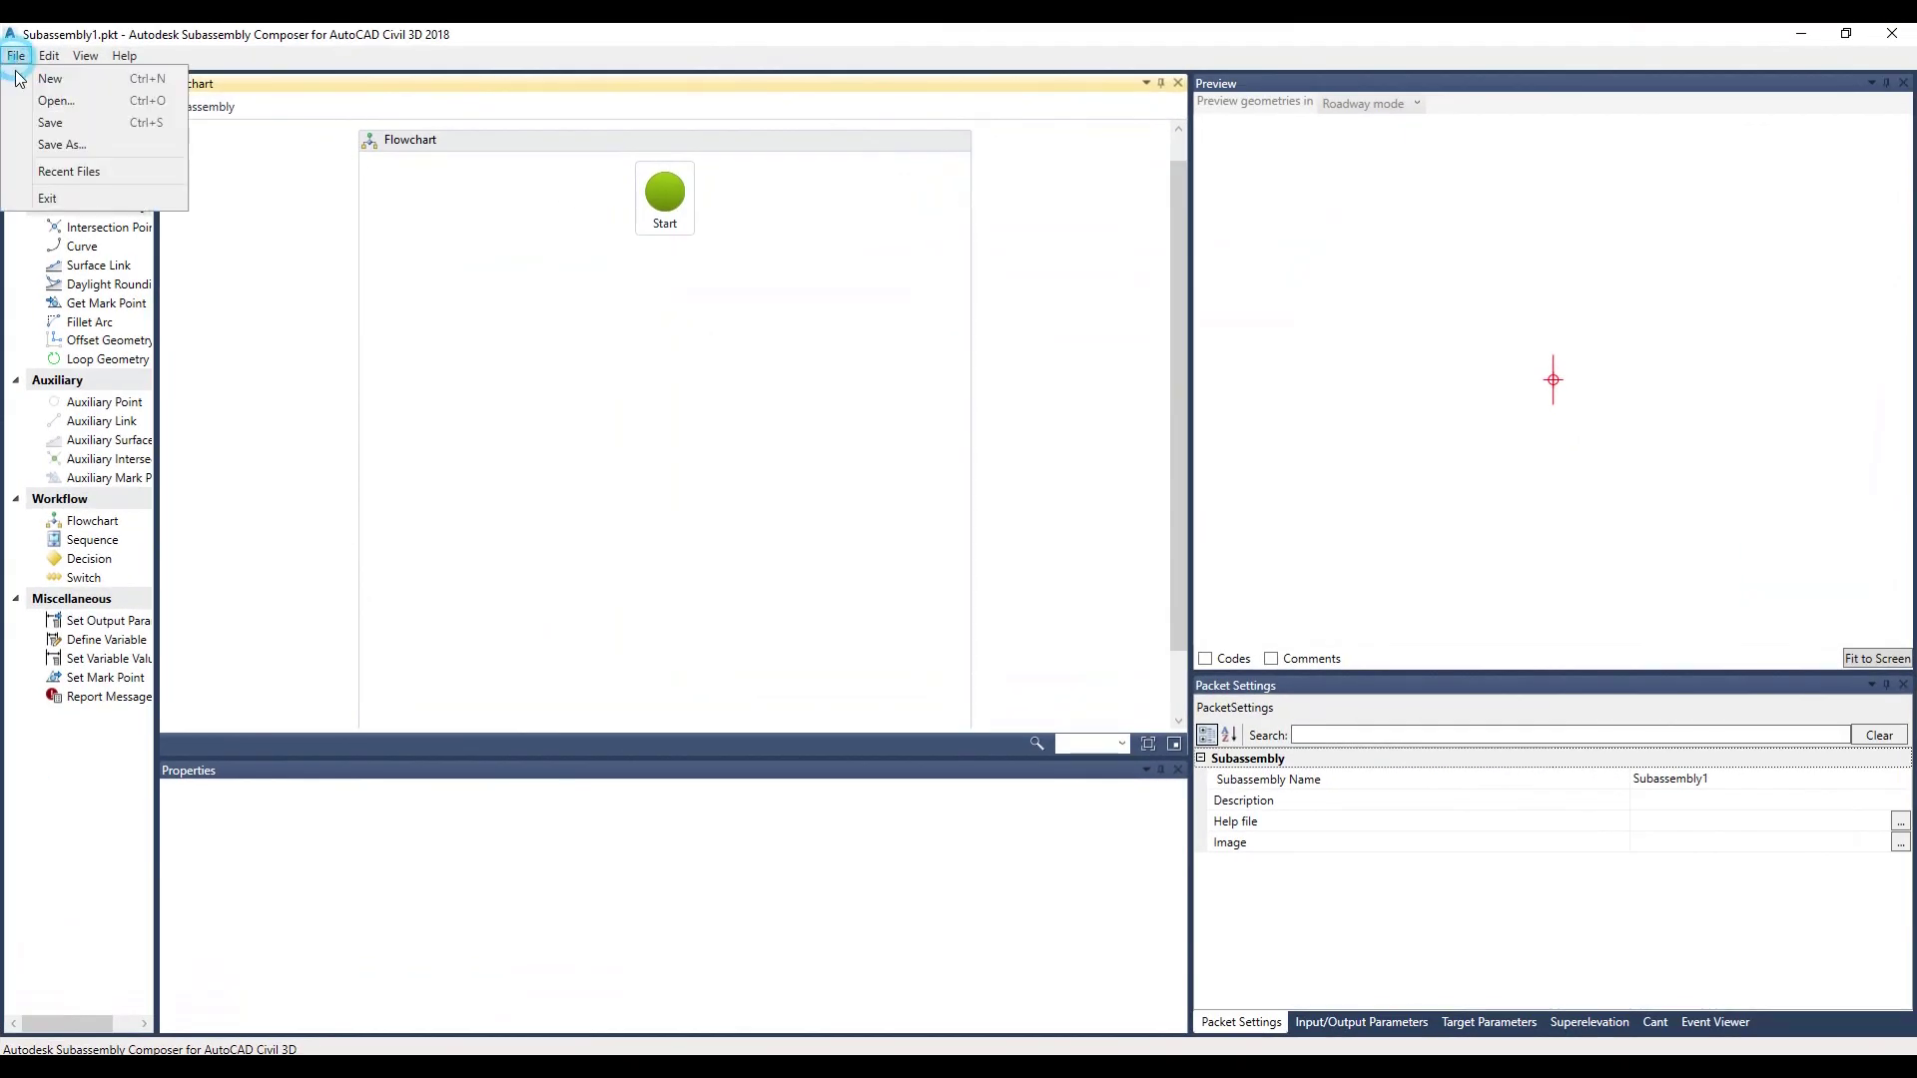
pyautogui.click(1178, 545)
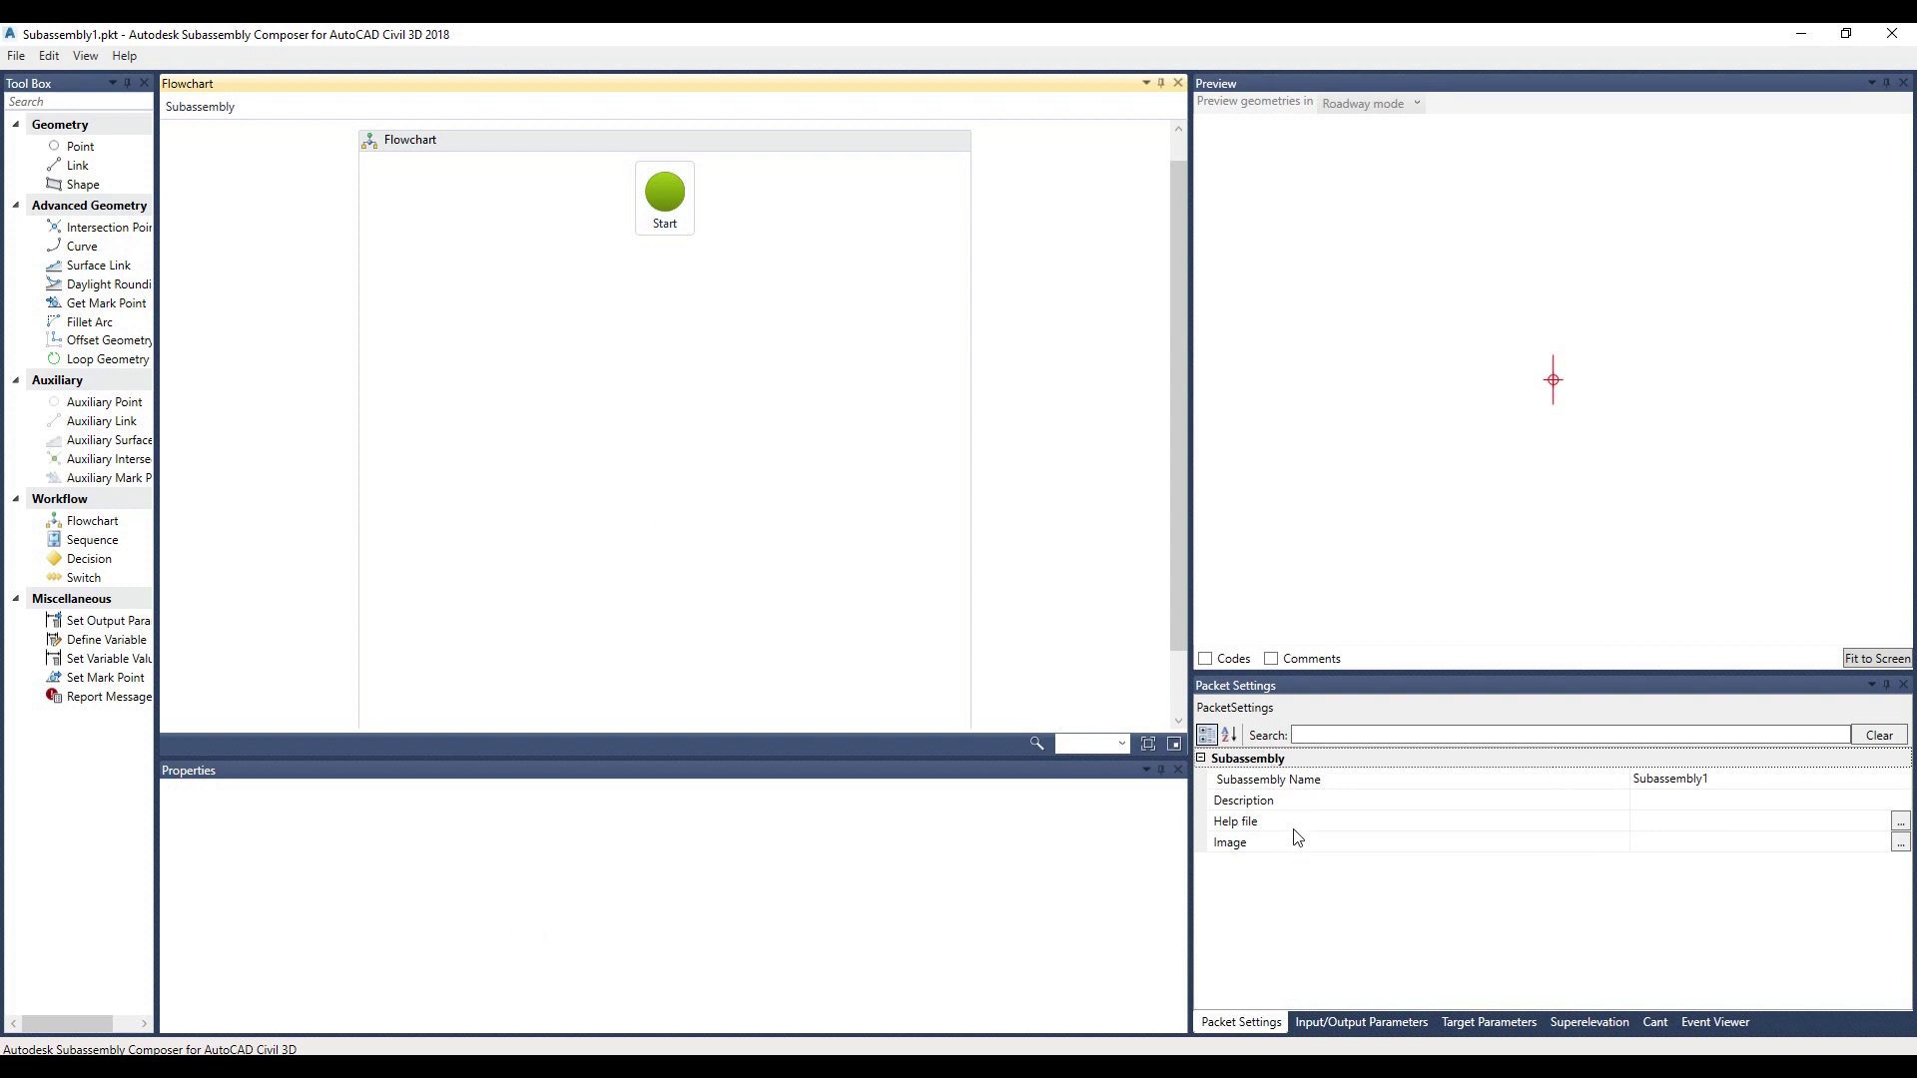
pyautogui.click(1361, 1022)
pyautogui.click(1488, 1022)
pyautogui.click(1589, 1022)
pyautogui.click(1716, 1023)
pyautogui.click(1656, 1022)
pyautogui.click(1488, 1023)
pyautogui.click(1361, 1022)
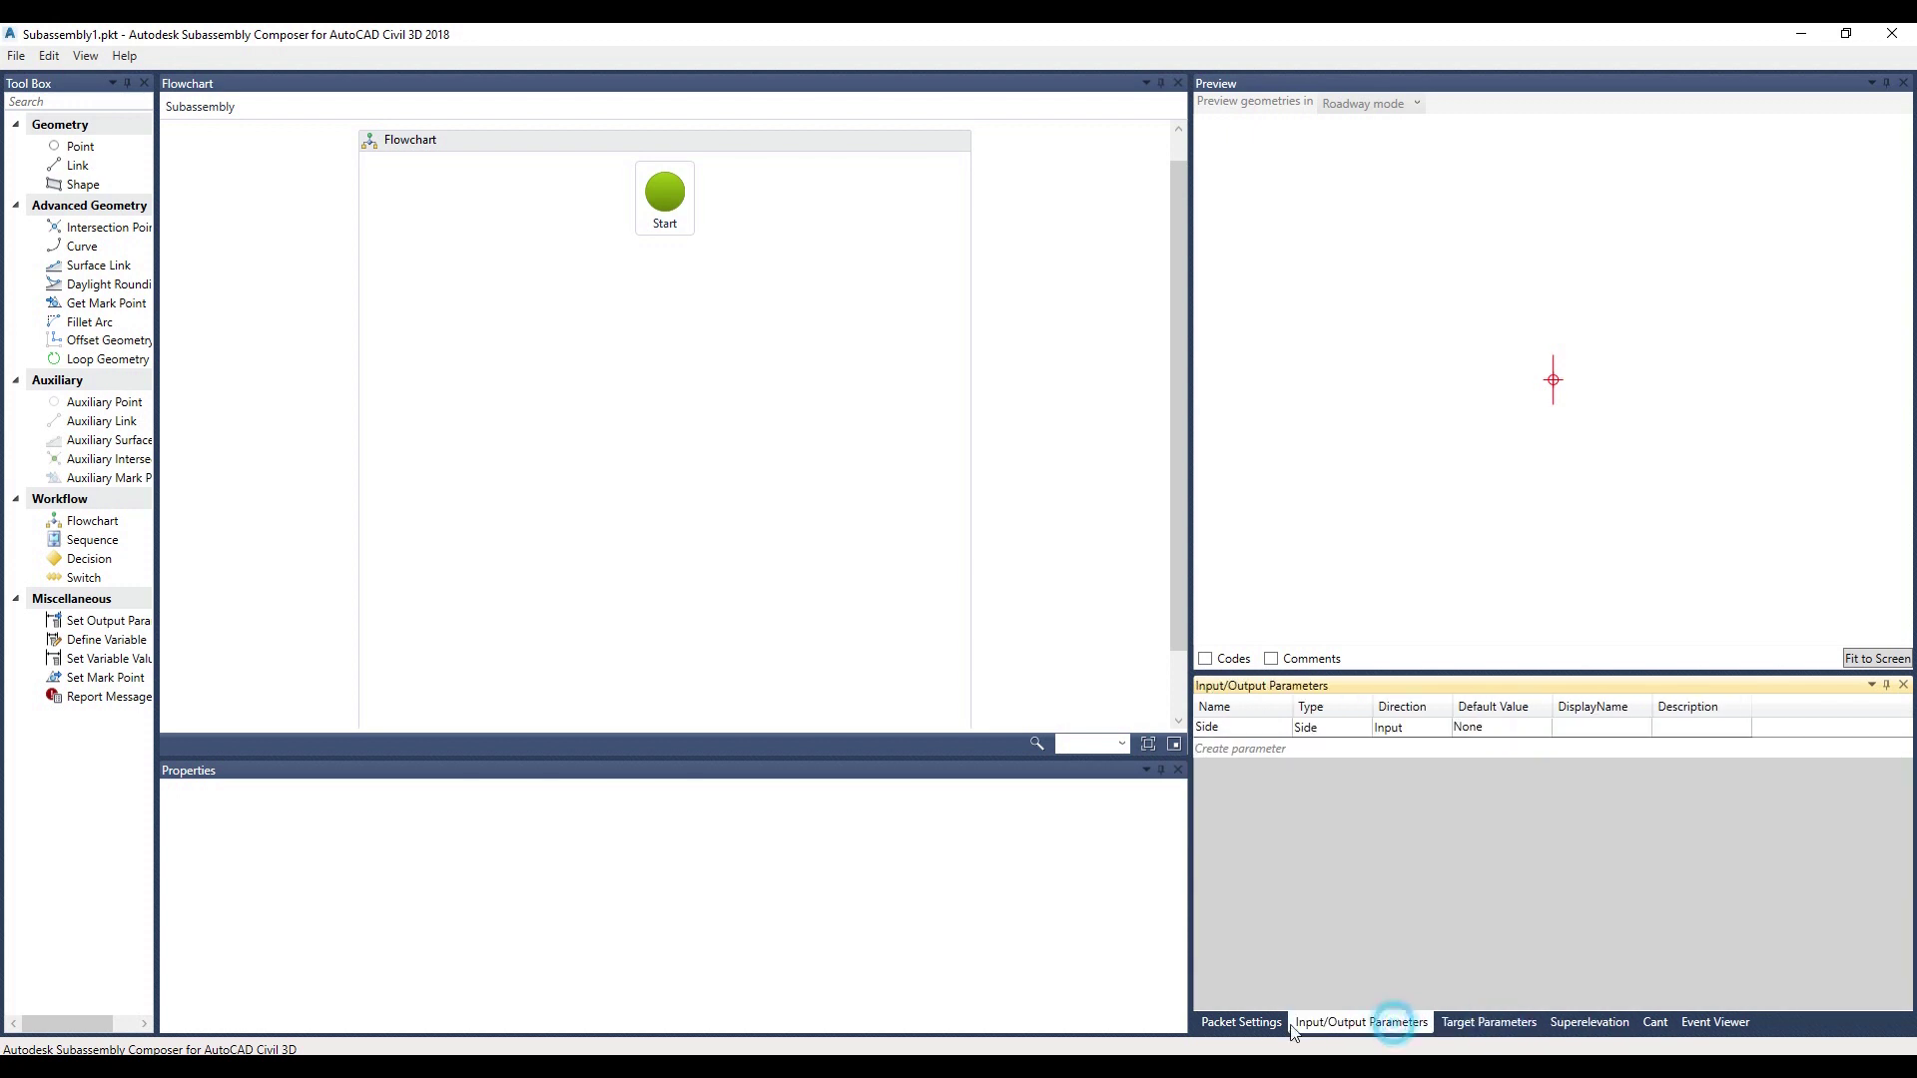
pyautogui.click(1238, 1022)
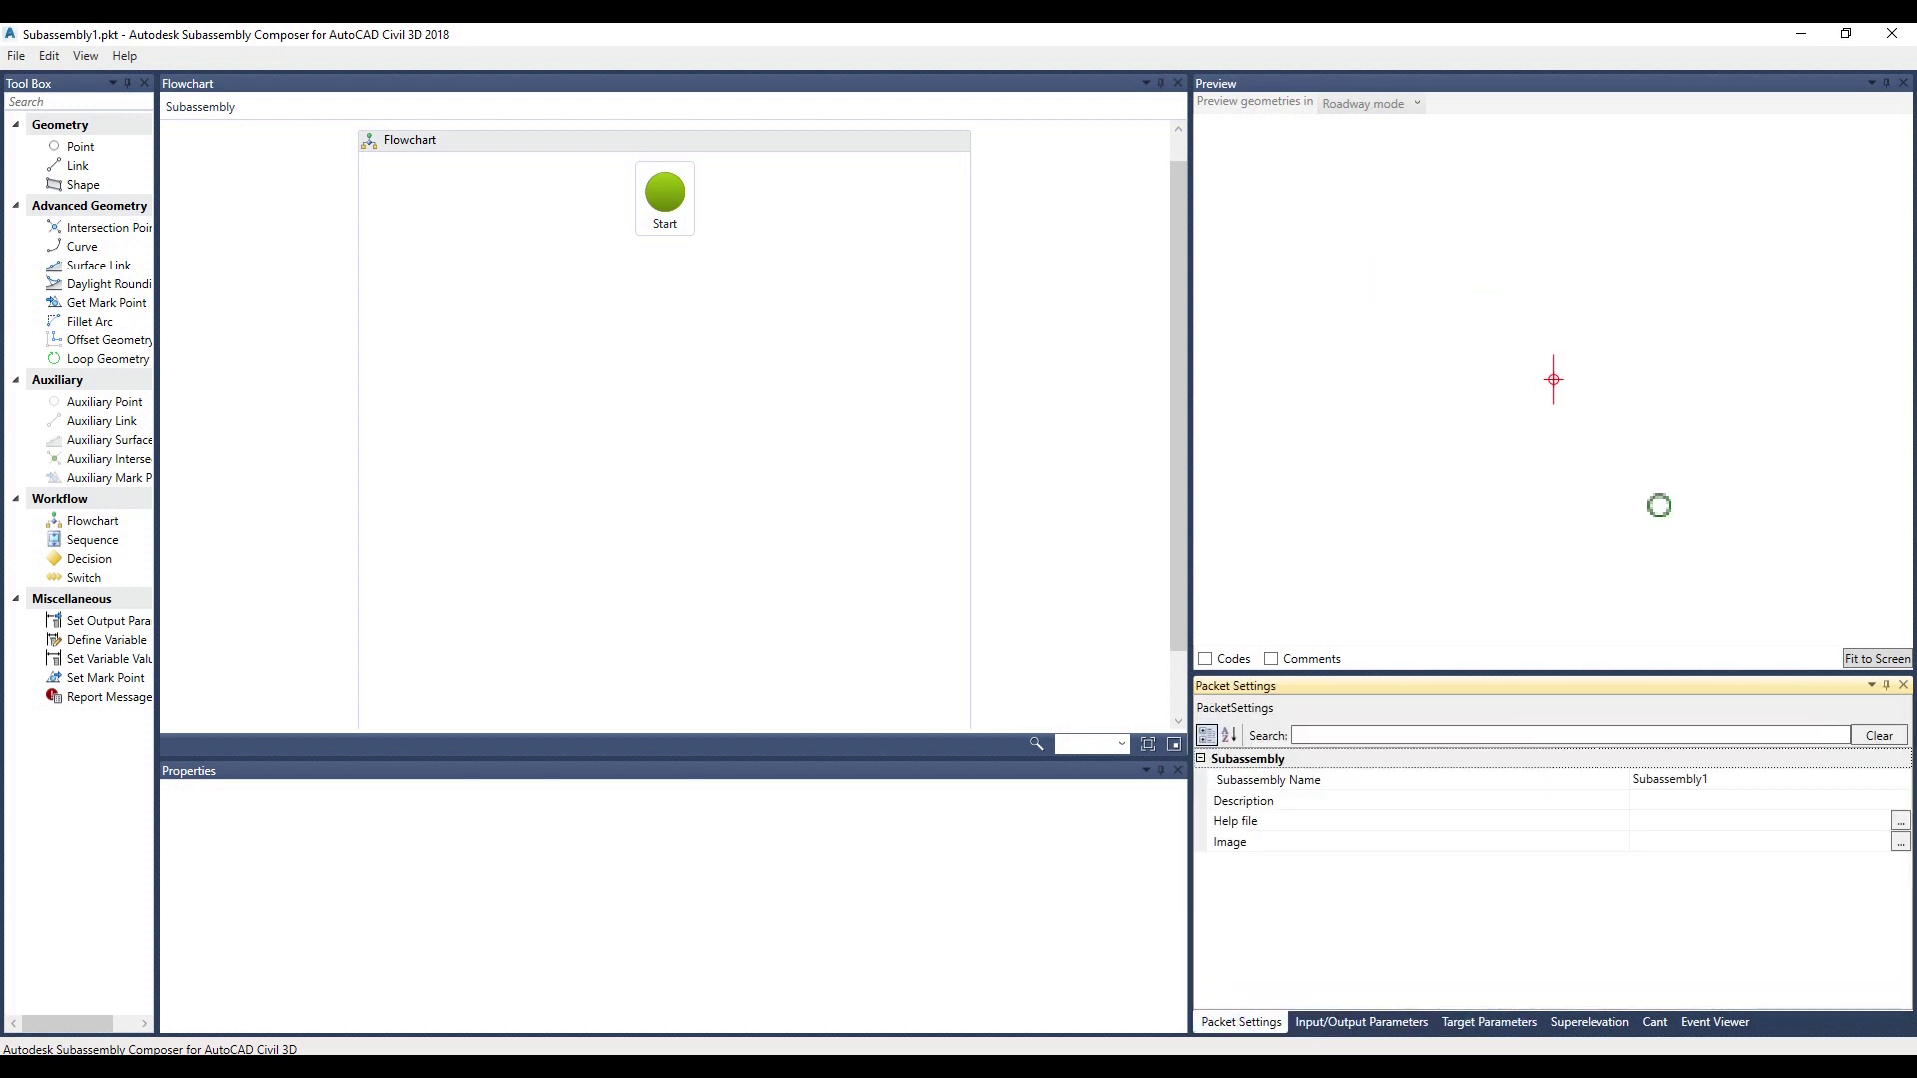
pyautogui.click(1206, 659)
pyautogui.click(1271, 660)
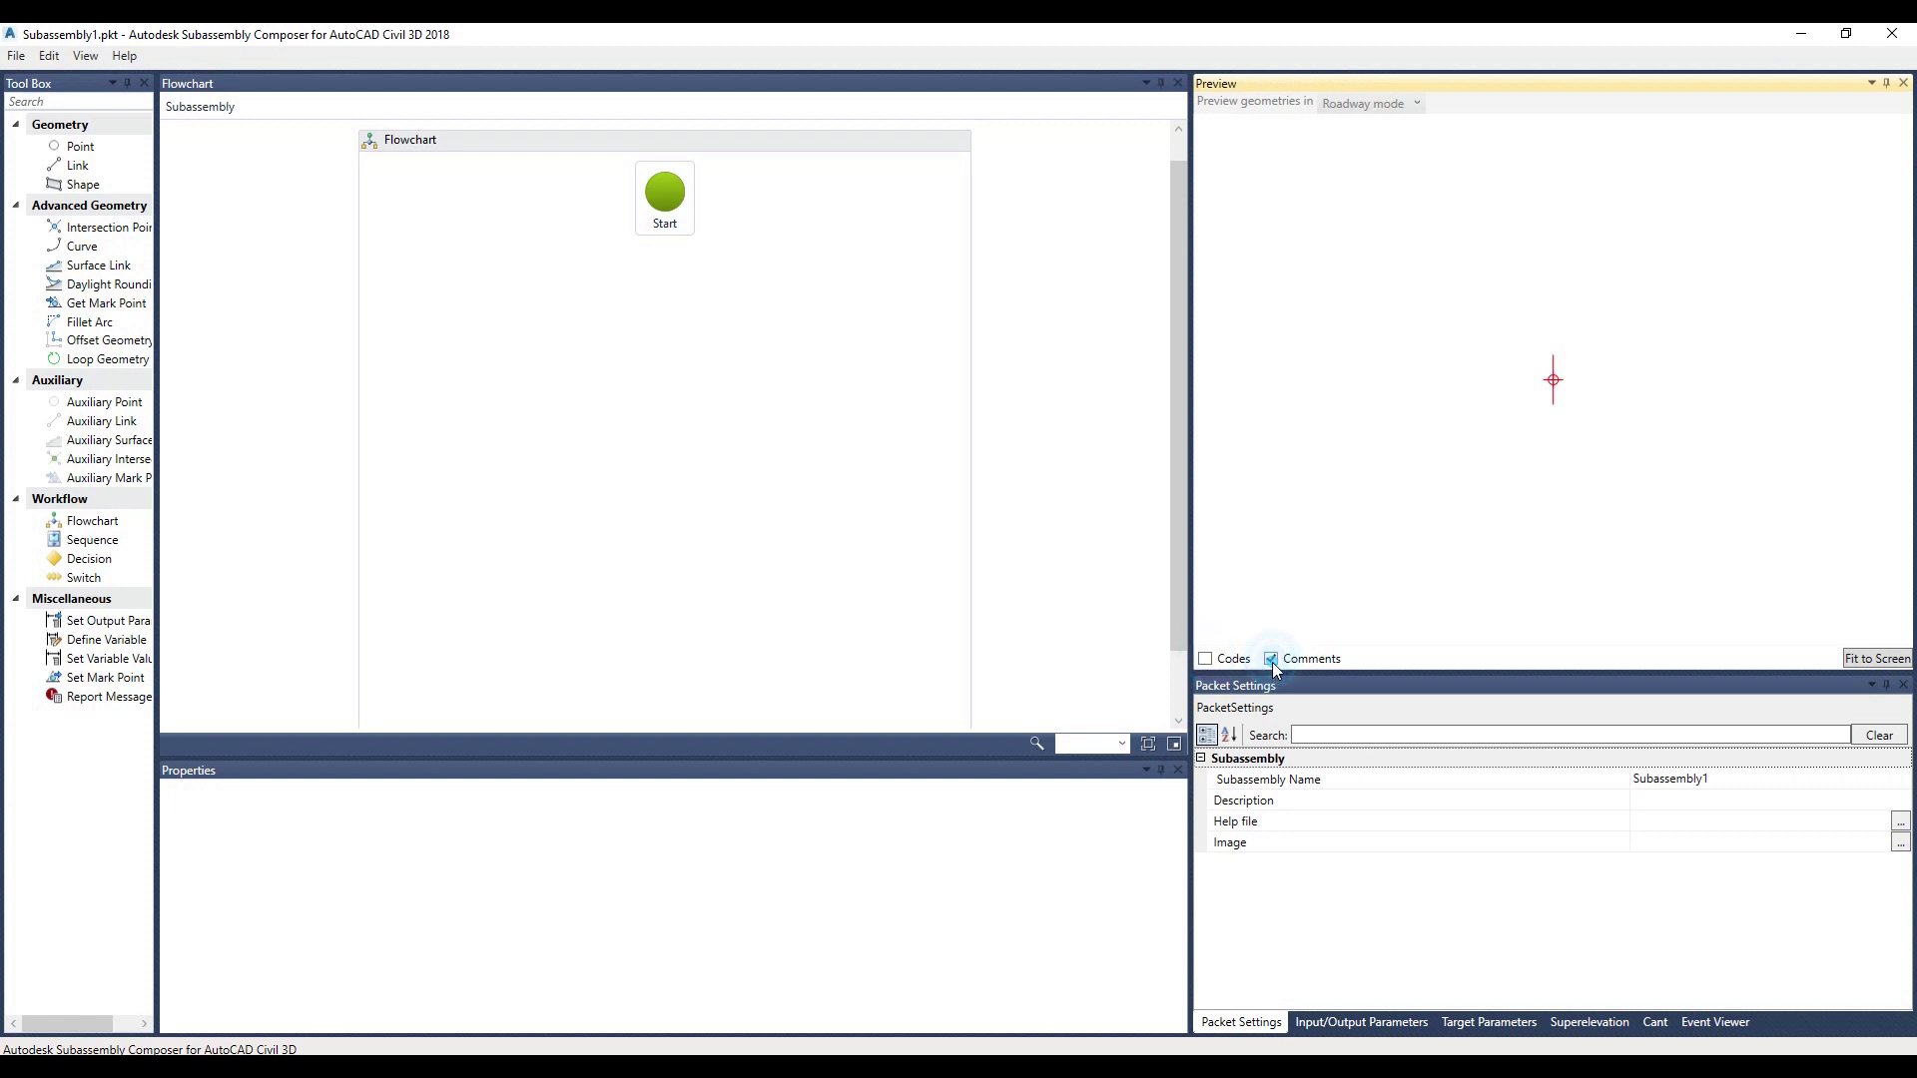
pyautogui.click(1270, 660)
# Step: Move Composer aside, bring AutoCAD forward, and open then dismiss the tool palette options menu
pyautogui.moveTo(688, 44); pyautogui.dragTo(1140, 171)
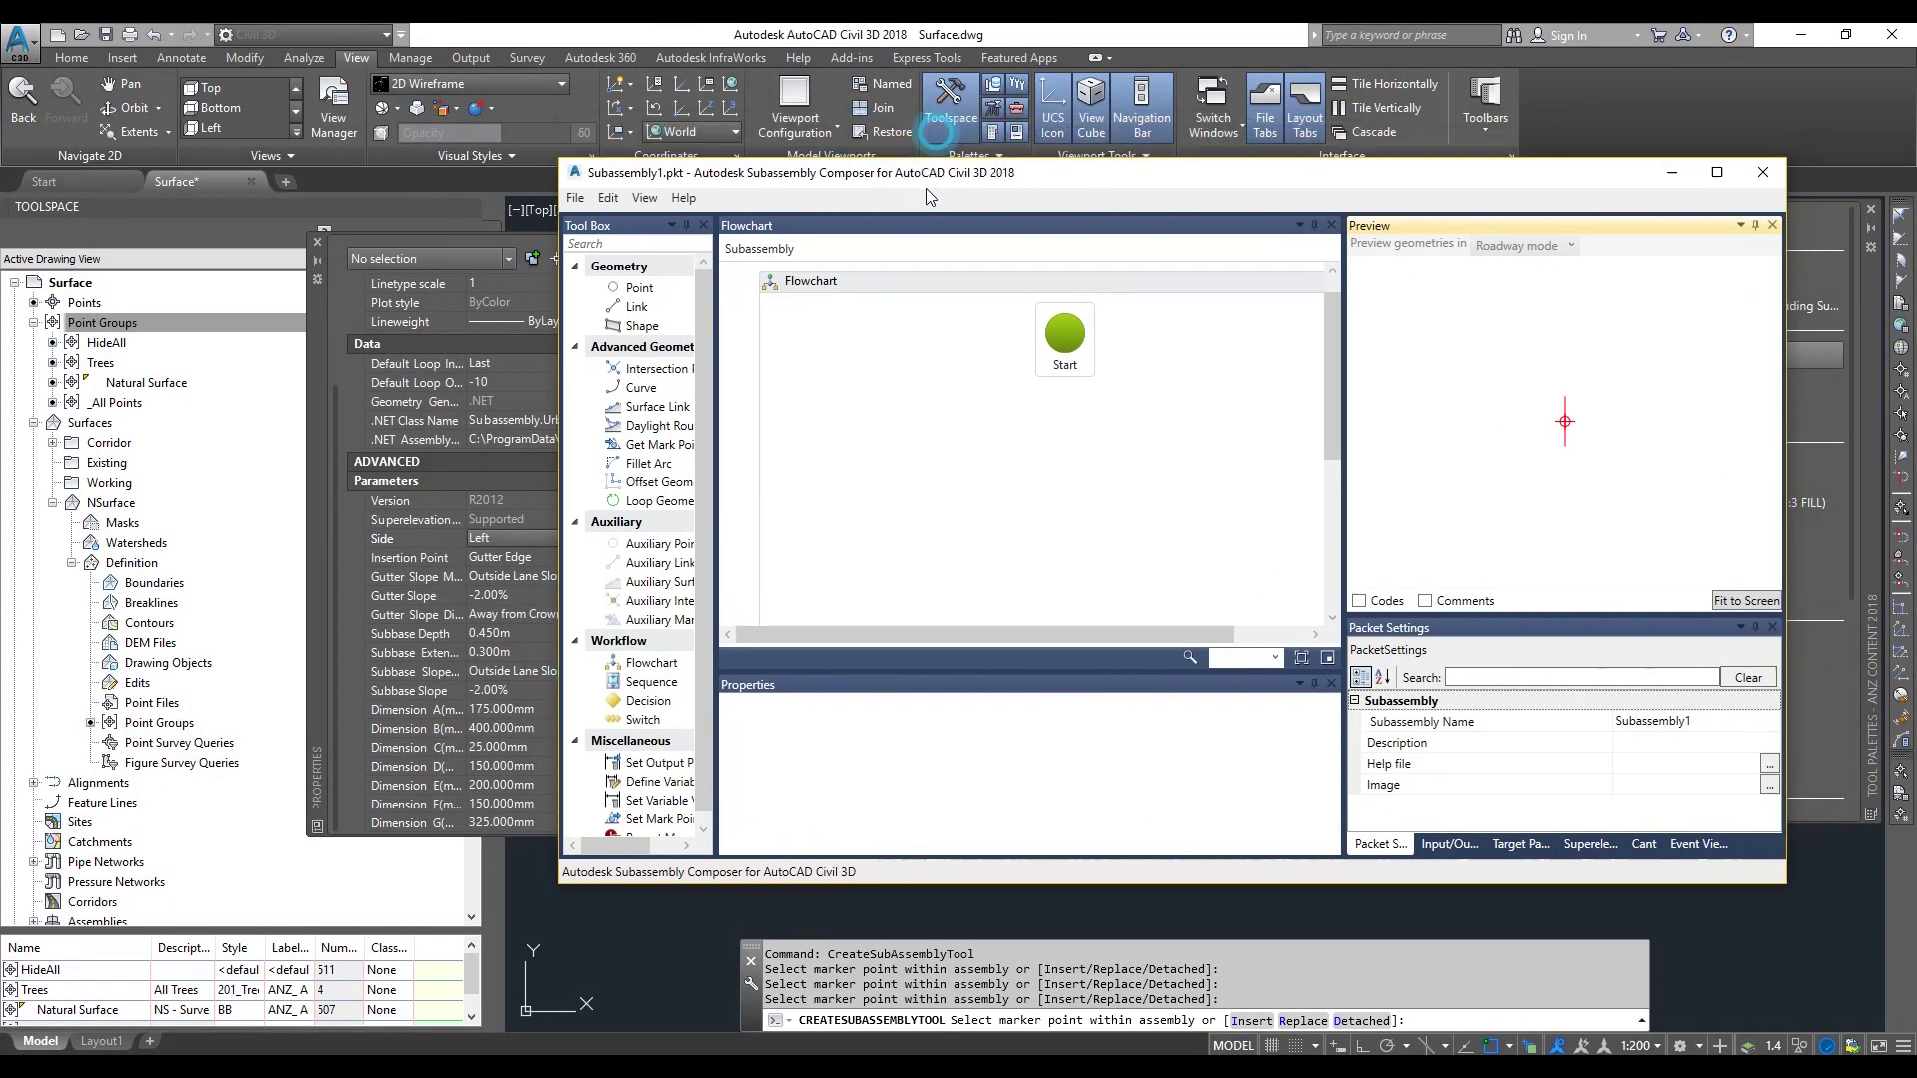
pyautogui.moveTo(928, 196); pyautogui.dragTo(848, 435)
pyautogui.click(1272, 326)
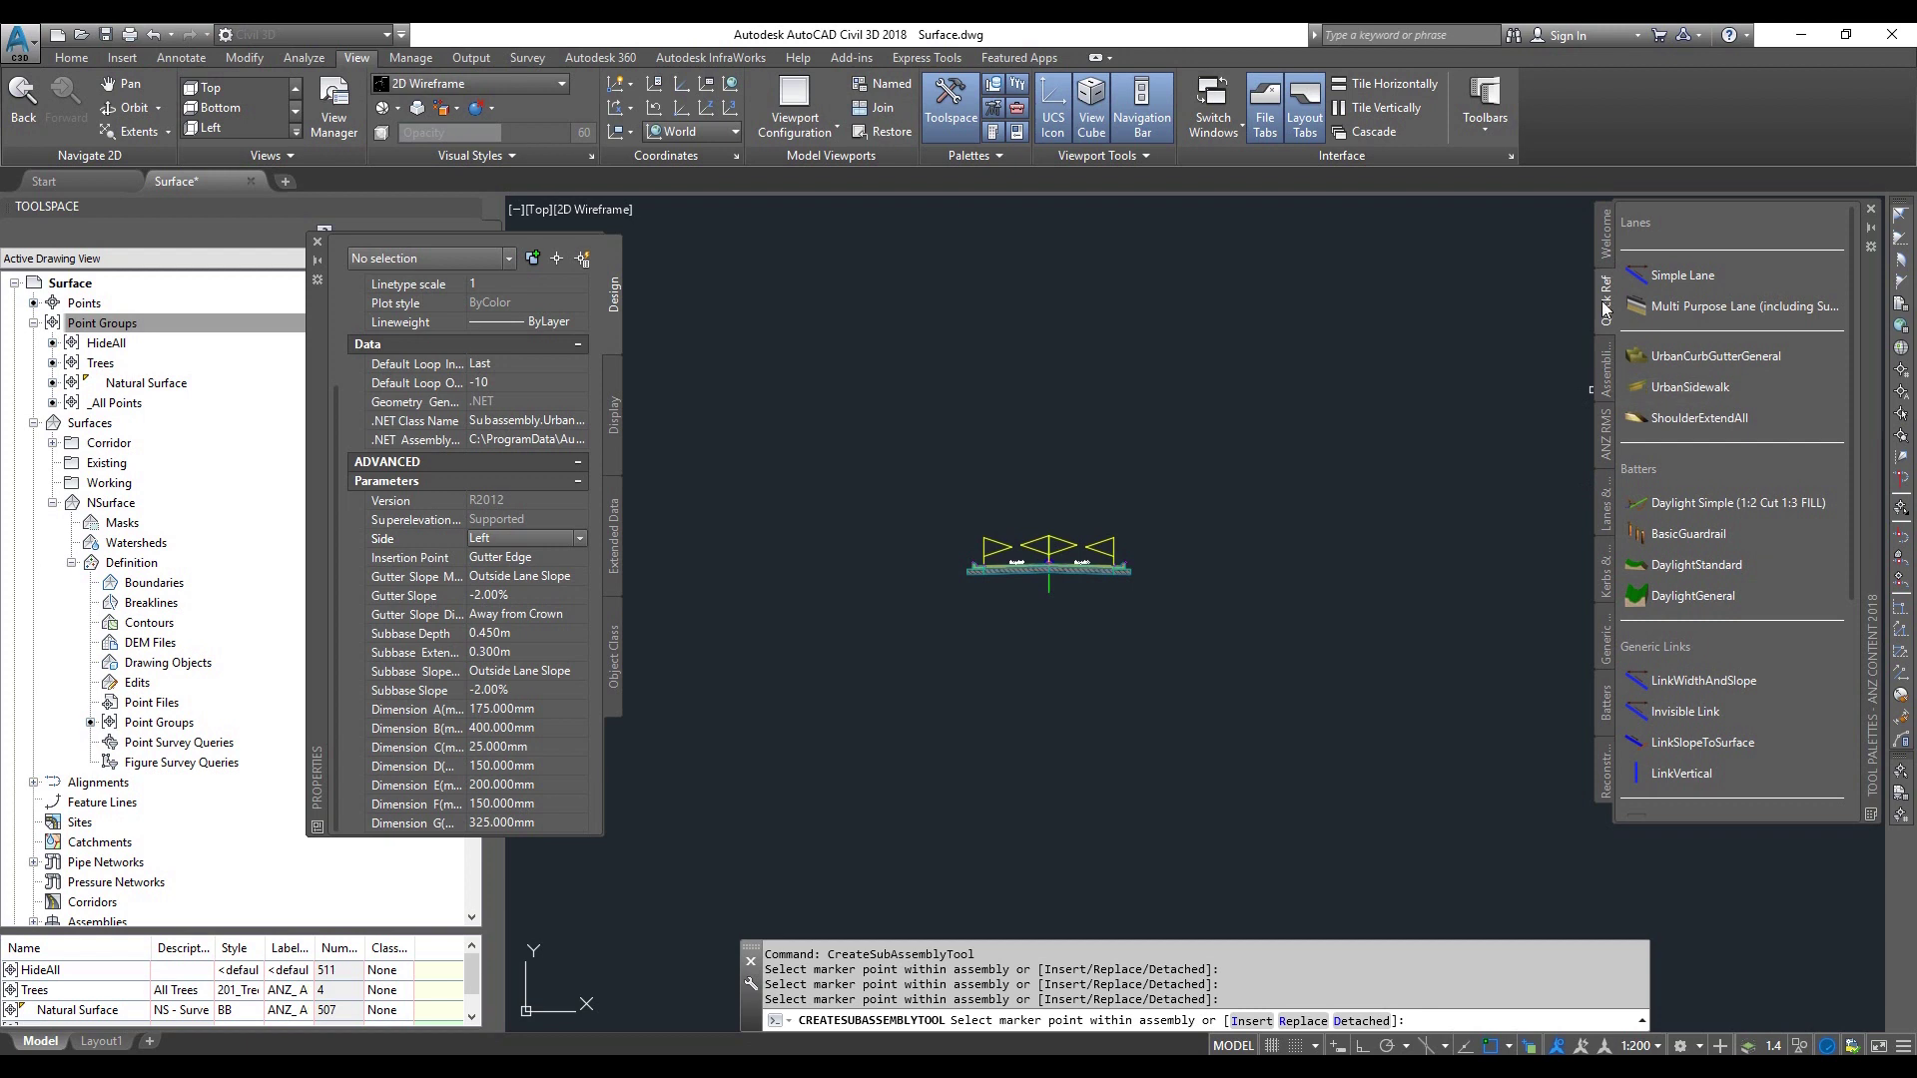
pyautogui.rightClick(1873, 486)
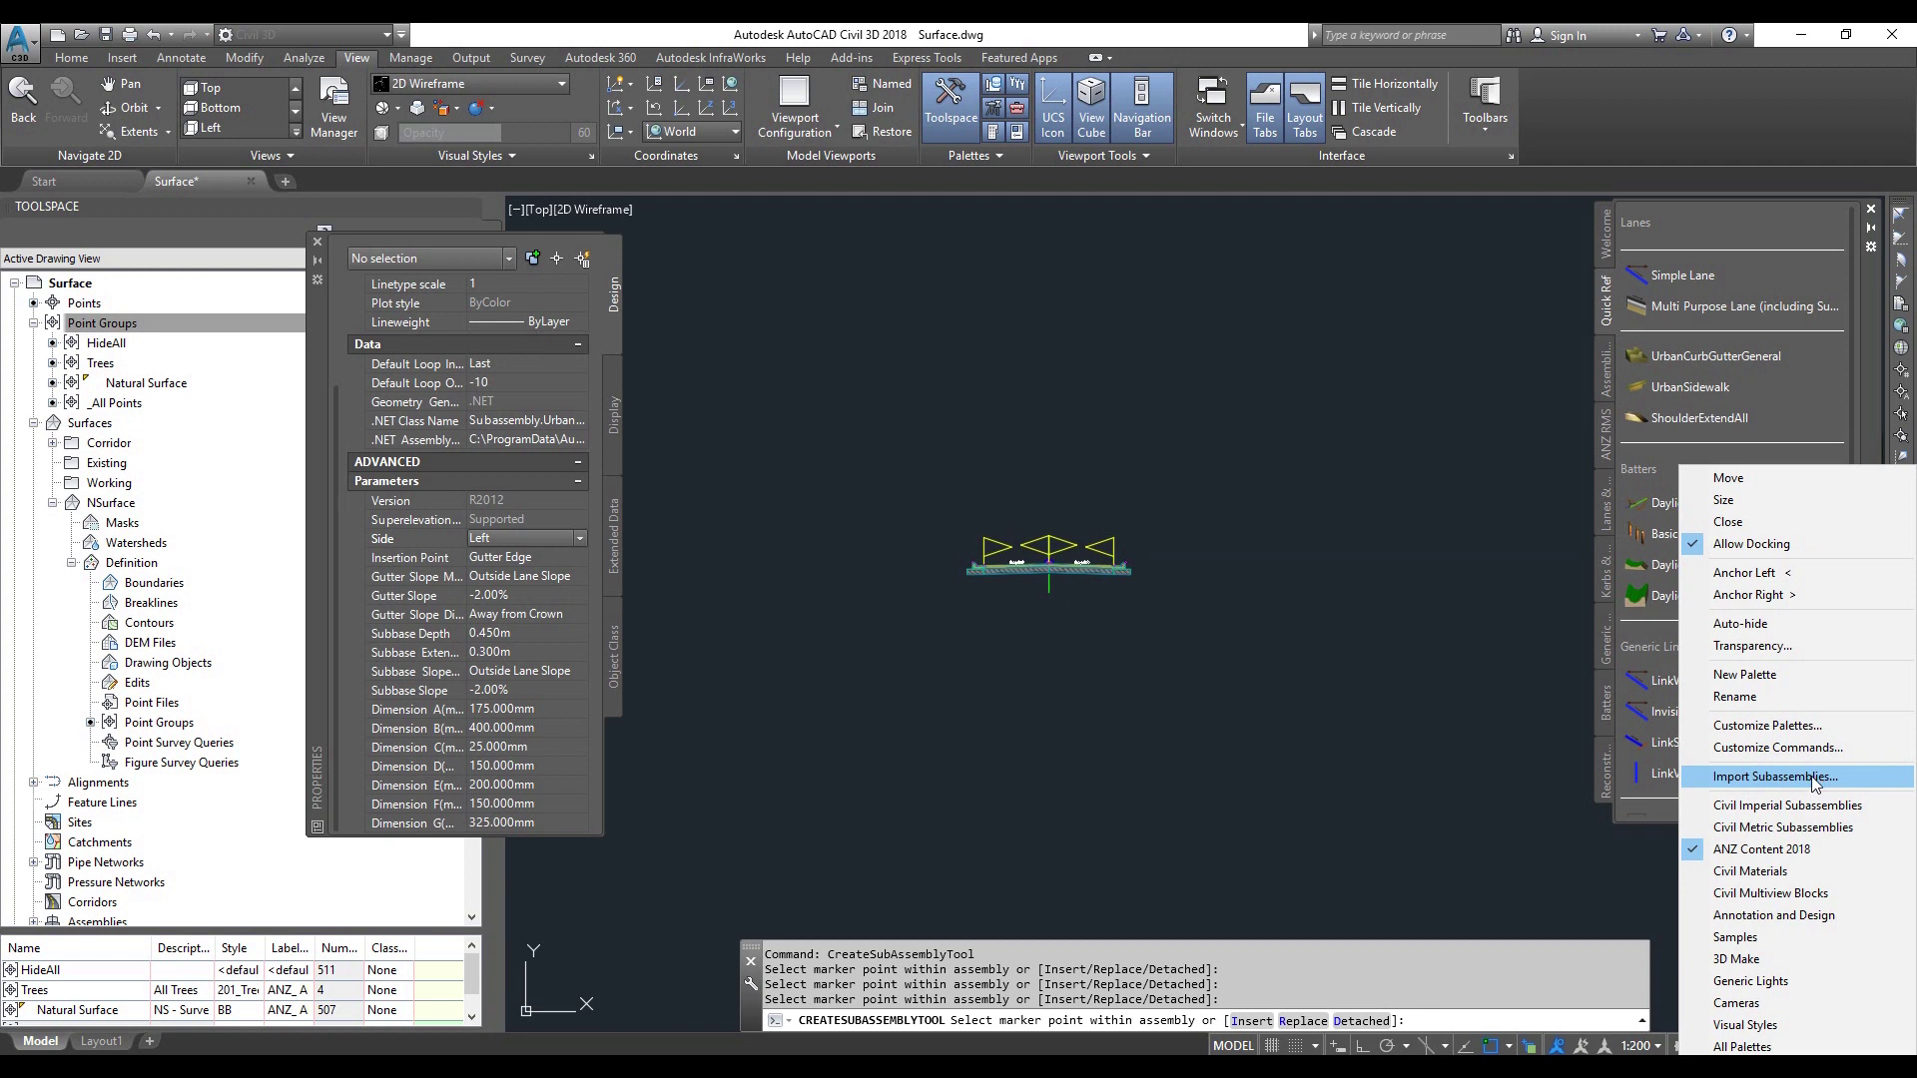
pyautogui.click(1454, 524)
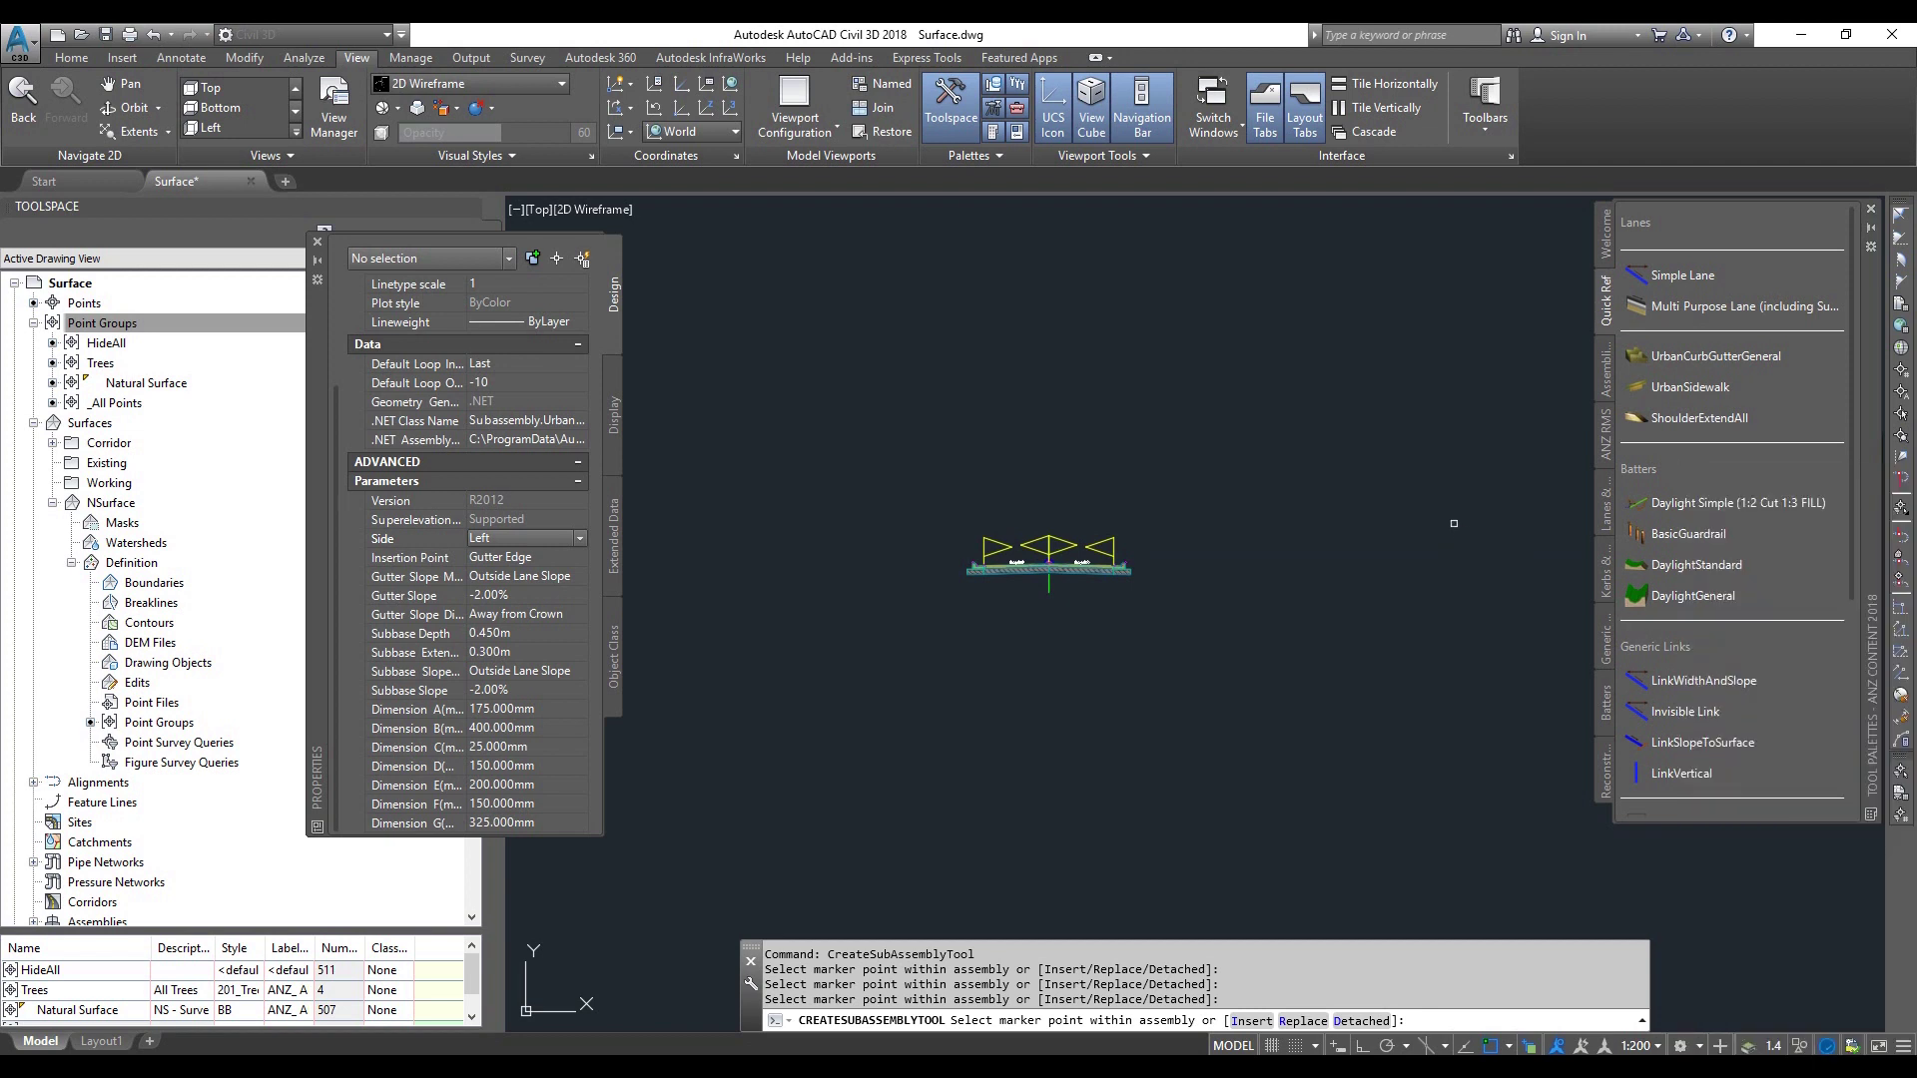